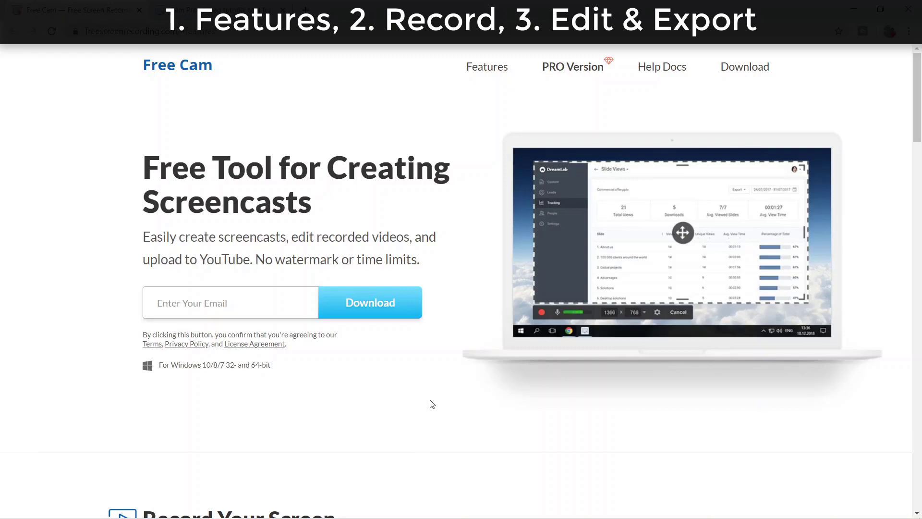
# Scroll through the Free Cam homepage's Record, Fine-tune and Share feature sections.
pyautogui.scroll(-7, 431, 404)
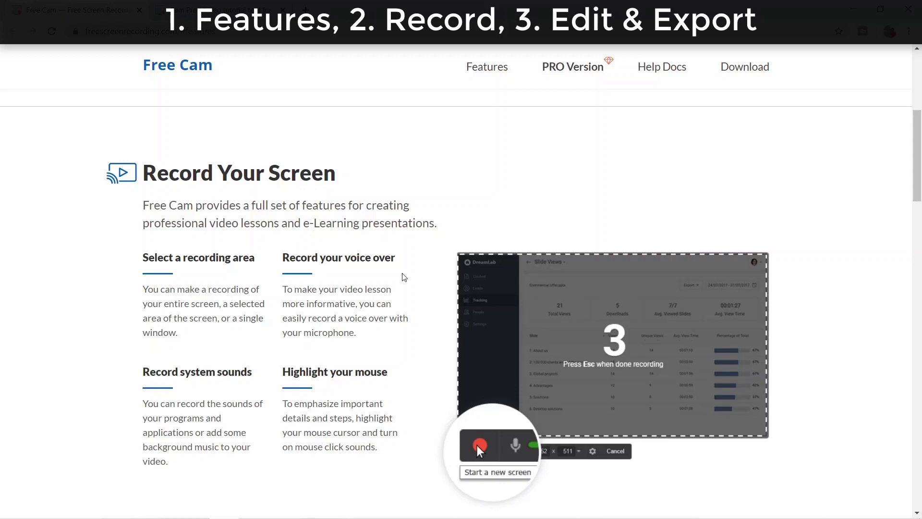
pyautogui.scroll(-1, 404, 277)
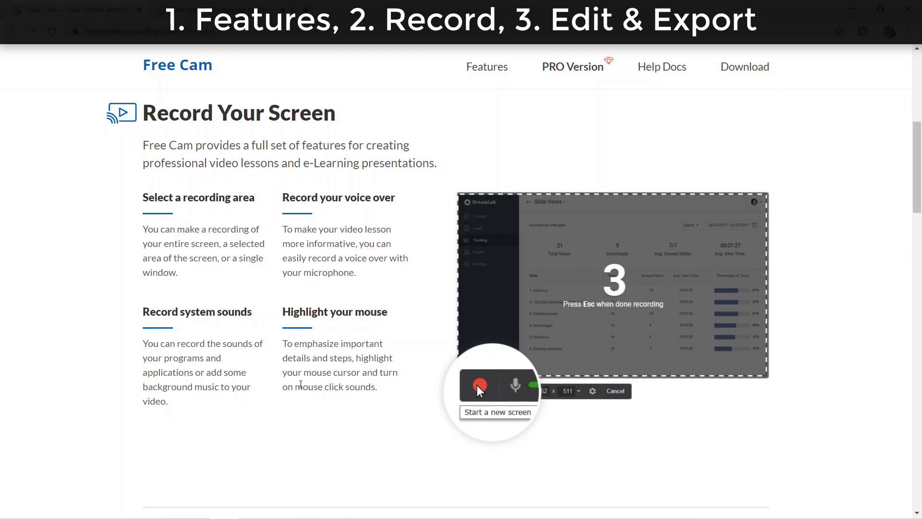
pyautogui.scroll(-5, 362, 395)
pyautogui.scroll(-4, 363, 398)
pyautogui.scroll(3, 367, 384)
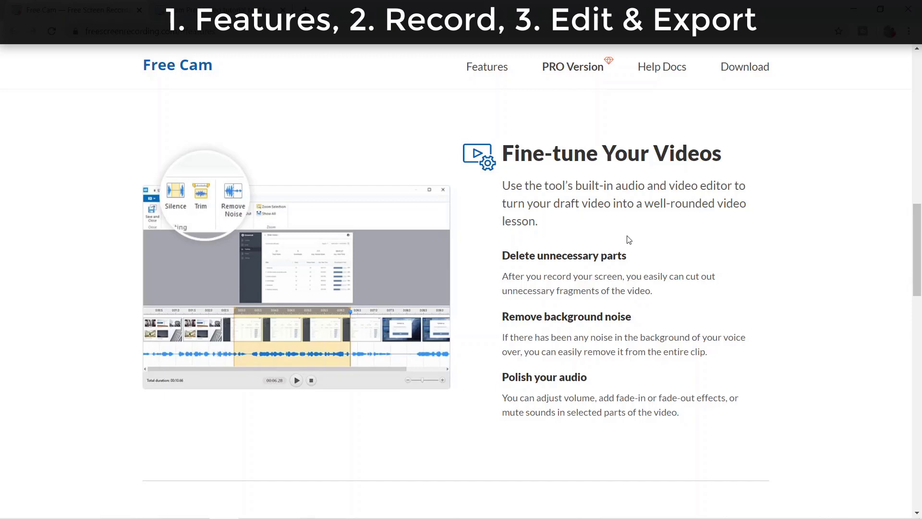
pyautogui.scroll(-10, 589, 330)
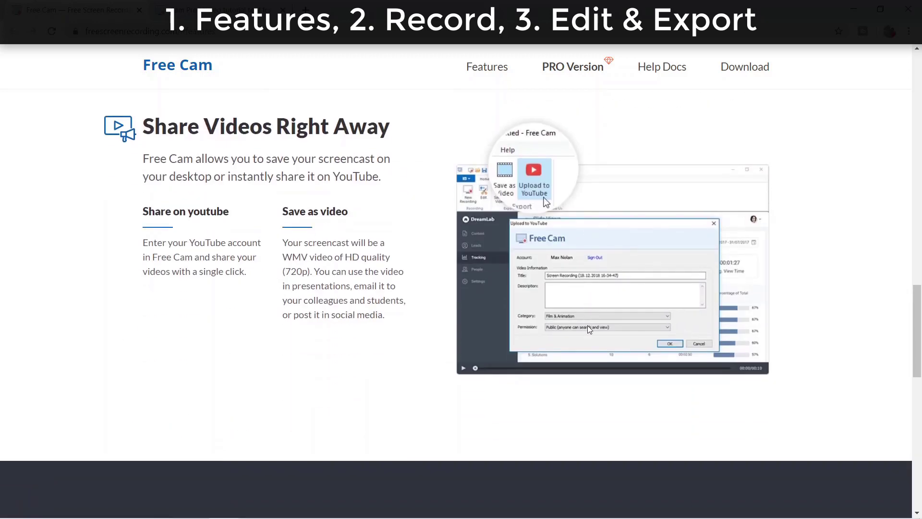
pyautogui.scroll(-1, 586, 325)
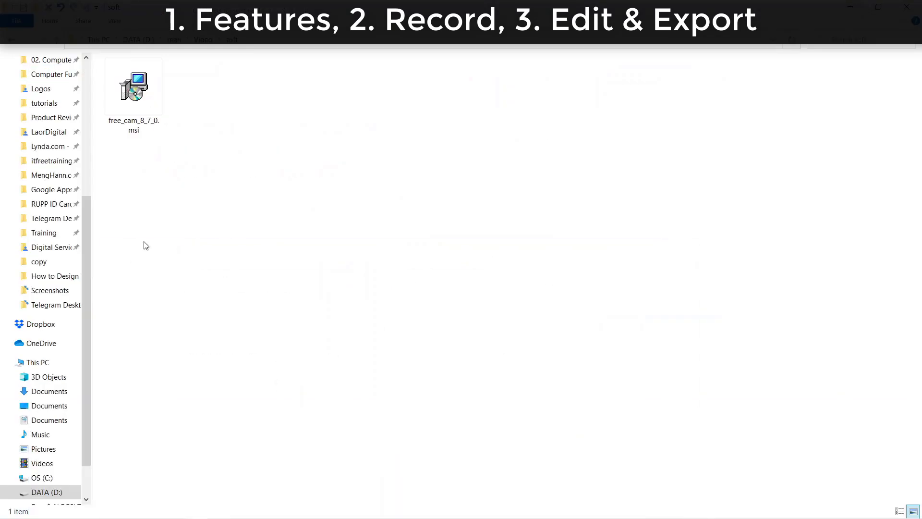
# Install Free Cam 8 from free_cam_8_7_0.msi, accepting the license terms, and launch it.
pyautogui.click(138, 96)
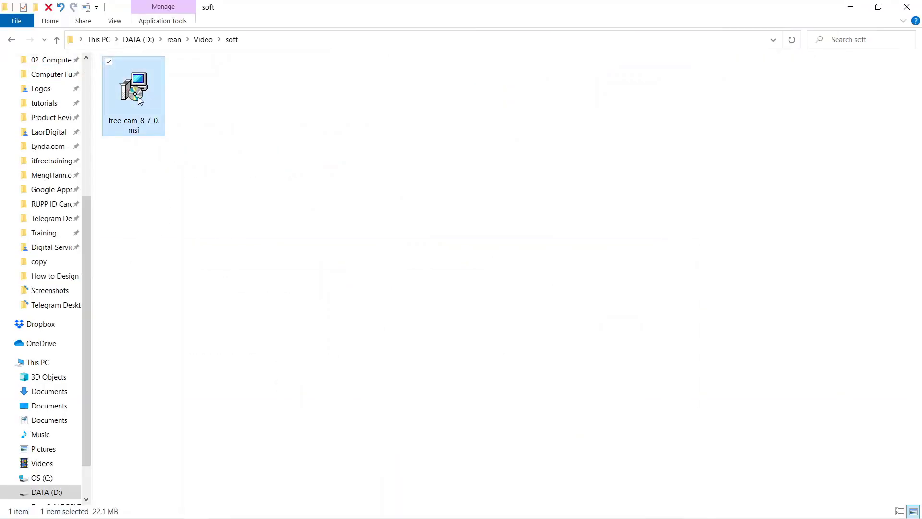
pyautogui.doubleClick(138, 91)
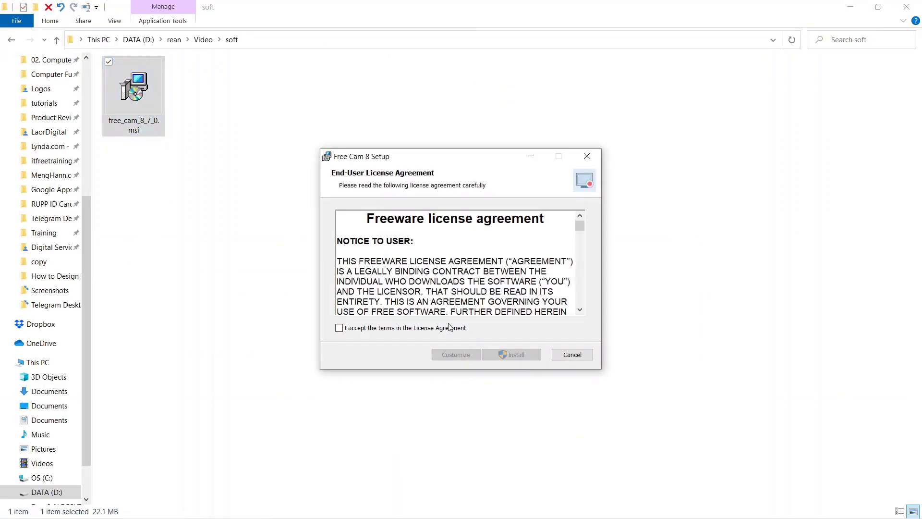
pyautogui.click(339, 328)
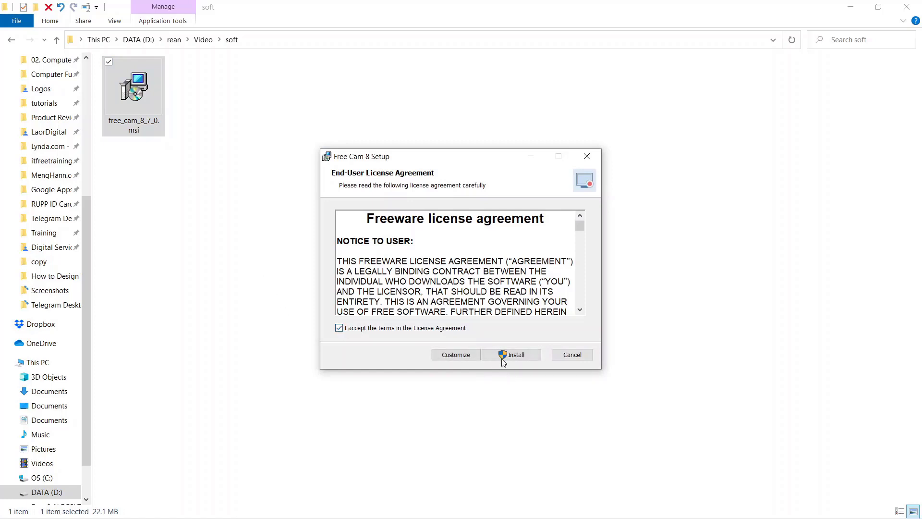
pyautogui.click(510, 357)
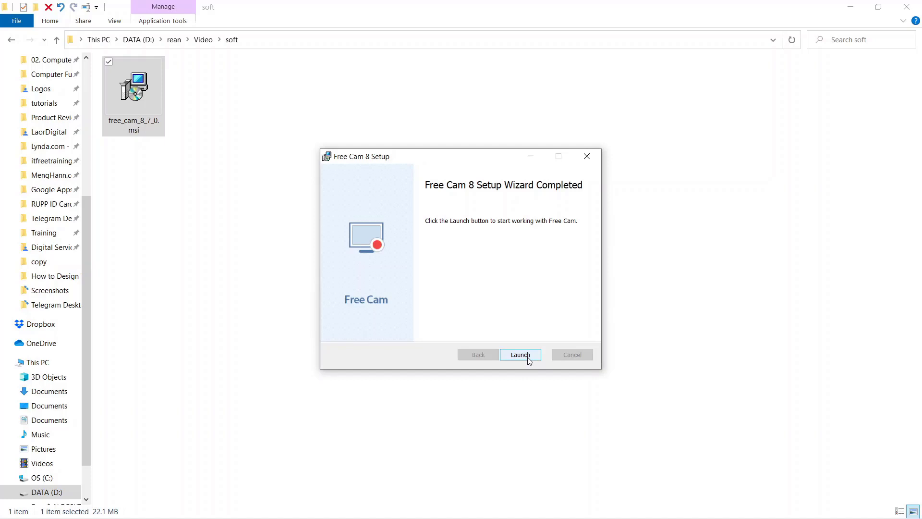
pyautogui.click(520, 355)
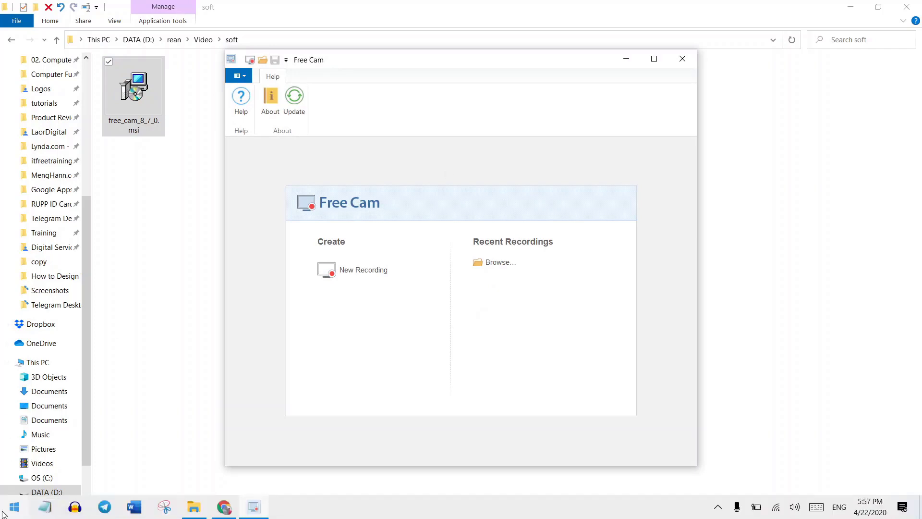
pyautogui.click(2, 514)
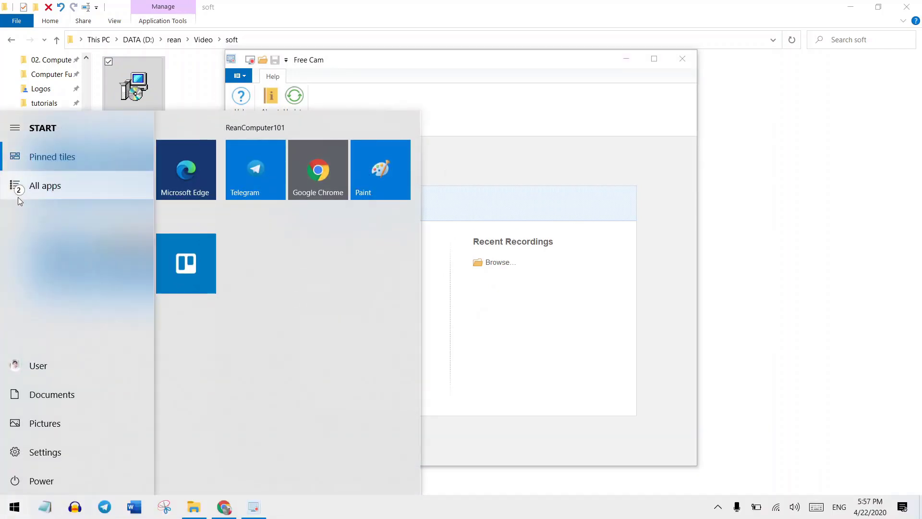
pyautogui.click(14, 507)
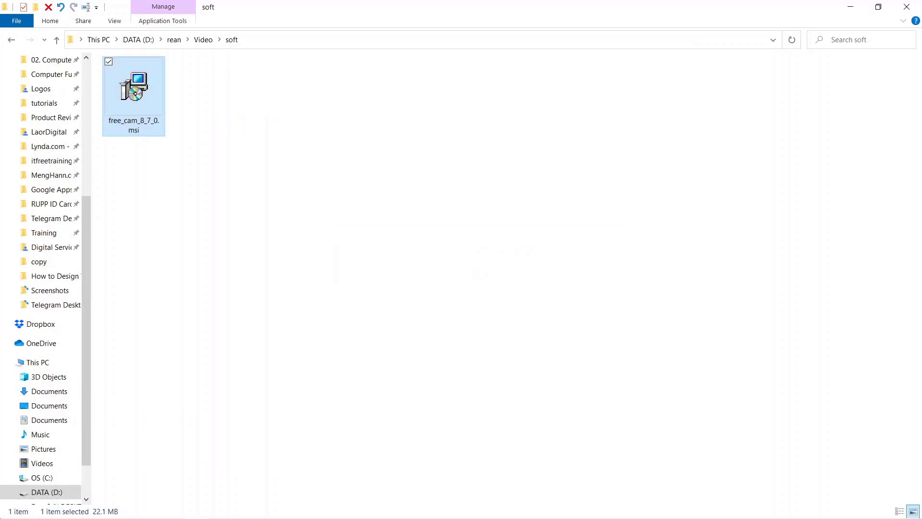
pyautogui.click(14, 506)
pyautogui.write('fr')
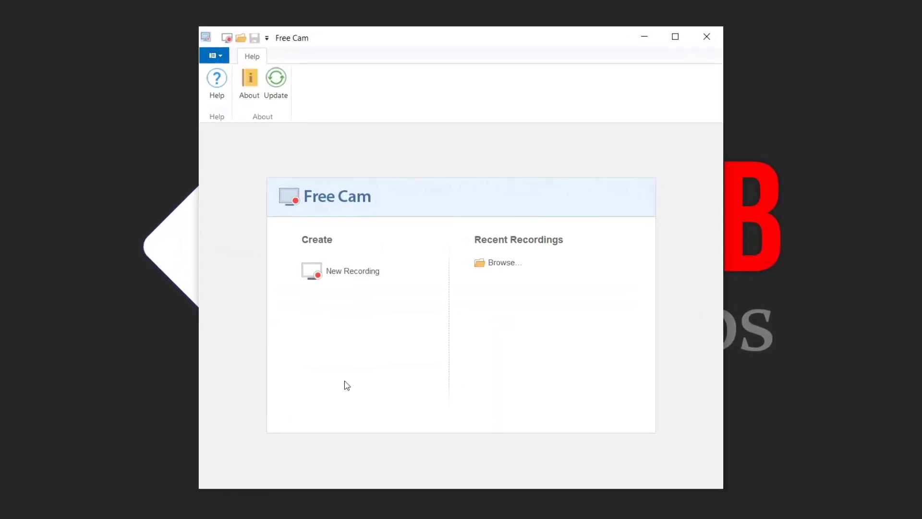
pyautogui.moveTo(407, 36)
pyautogui.mouseDown()
pyautogui.moveTo(385, 67)
pyautogui.moveTo(453, 60)
pyautogui.moveTo(409, 35)
pyautogui.mouseUp()
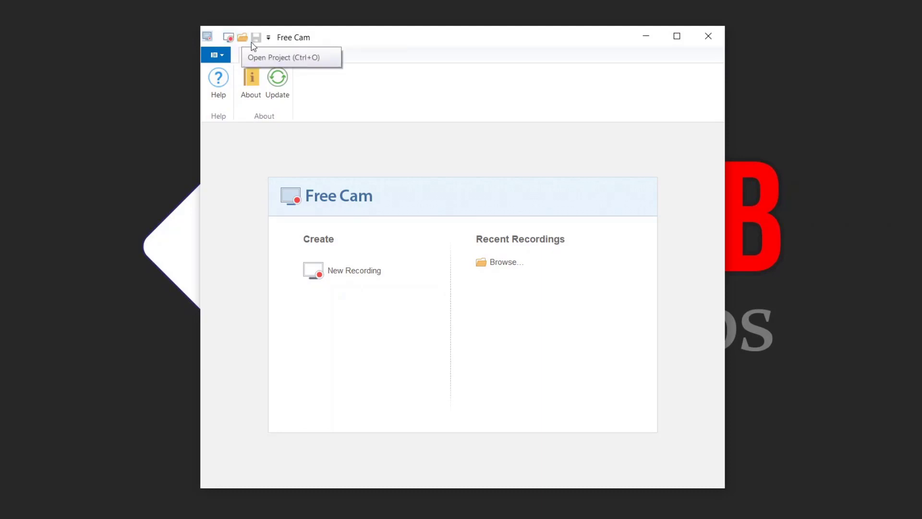
# Add Save as Video, Upload to YouTube and Export to the Quick Access Toolbar via More Commands.
pyautogui.click(268, 37)
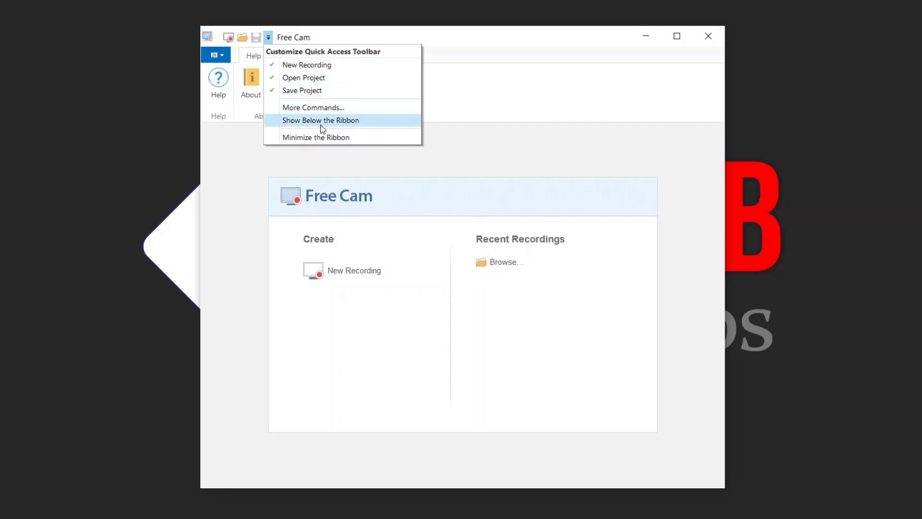
pyautogui.click(333, 108)
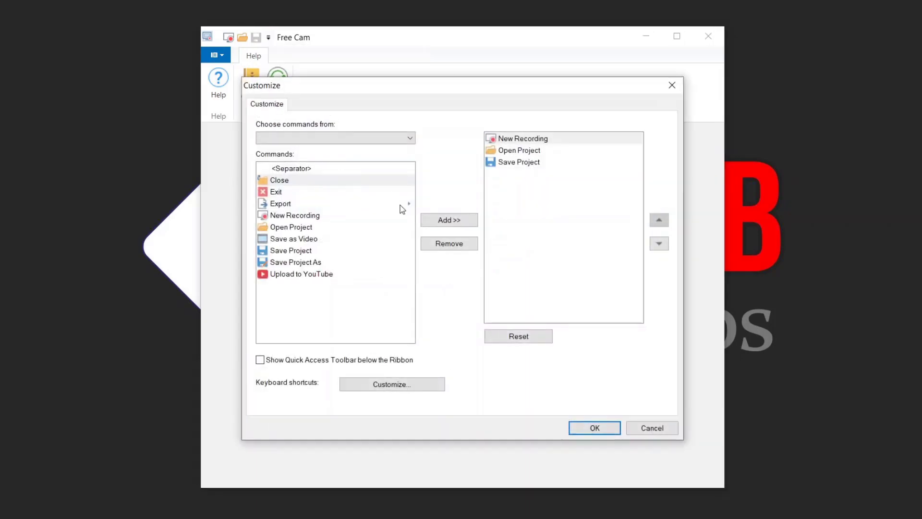
pyautogui.click(301, 226)
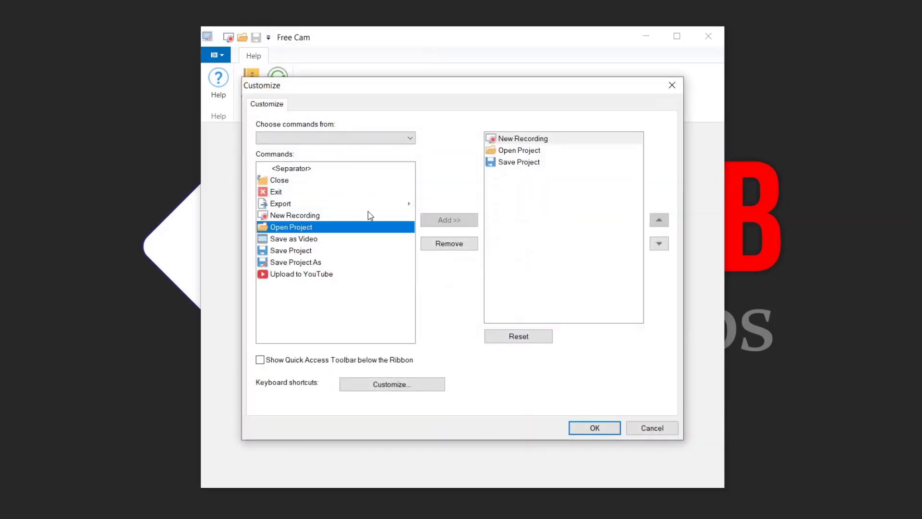
pyautogui.click(295, 239)
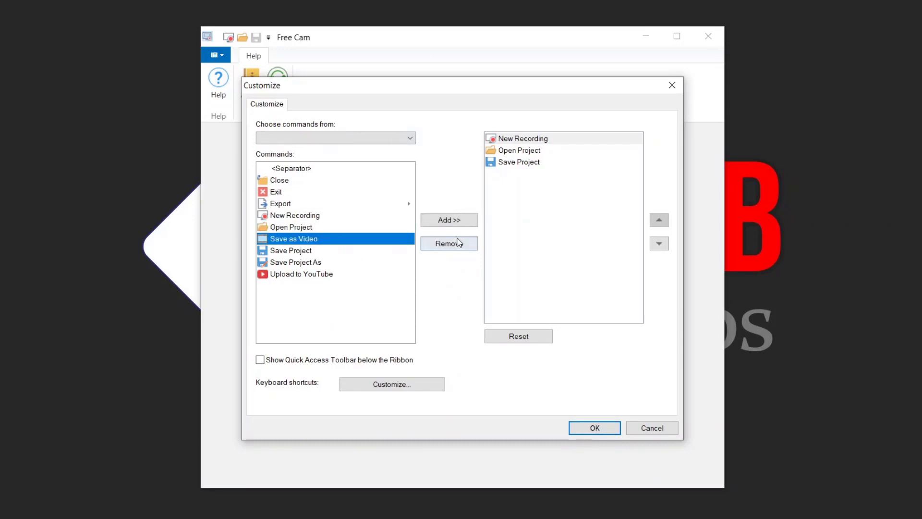
pyautogui.click(459, 220)
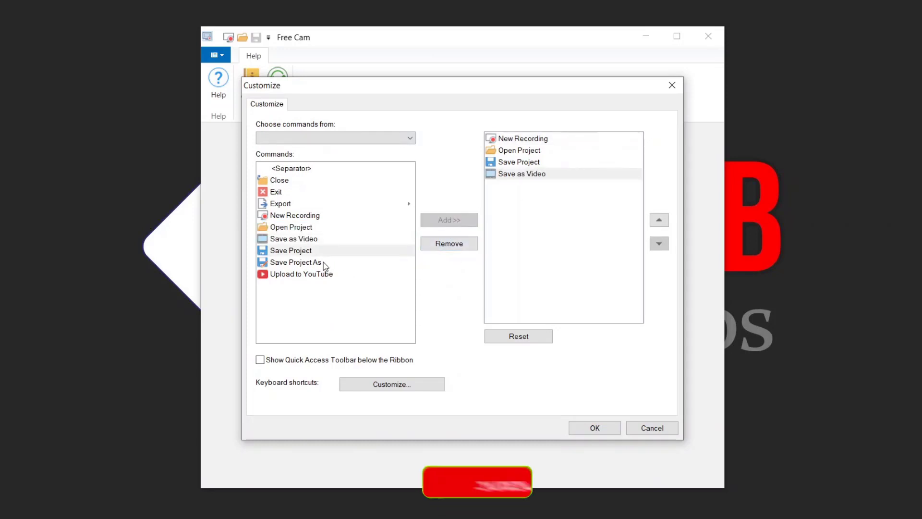
pyautogui.click(321, 274)
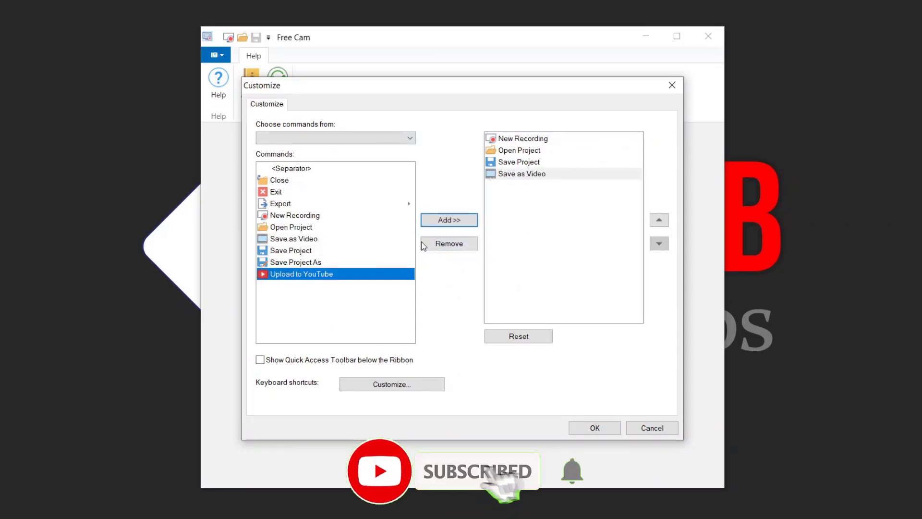
pyautogui.click(445, 221)
pyautogui.click(309, 202)
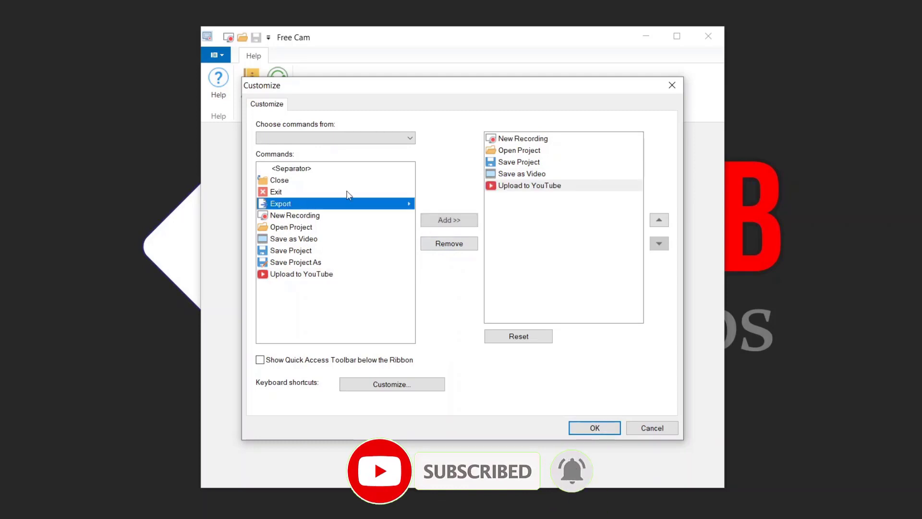
pyautogui.click(438, 221)
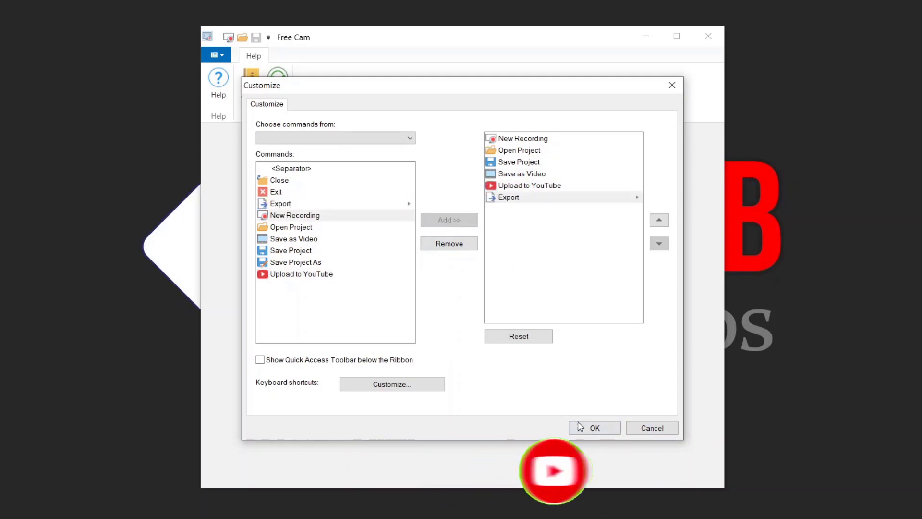
pyautogui.click(599, 427)
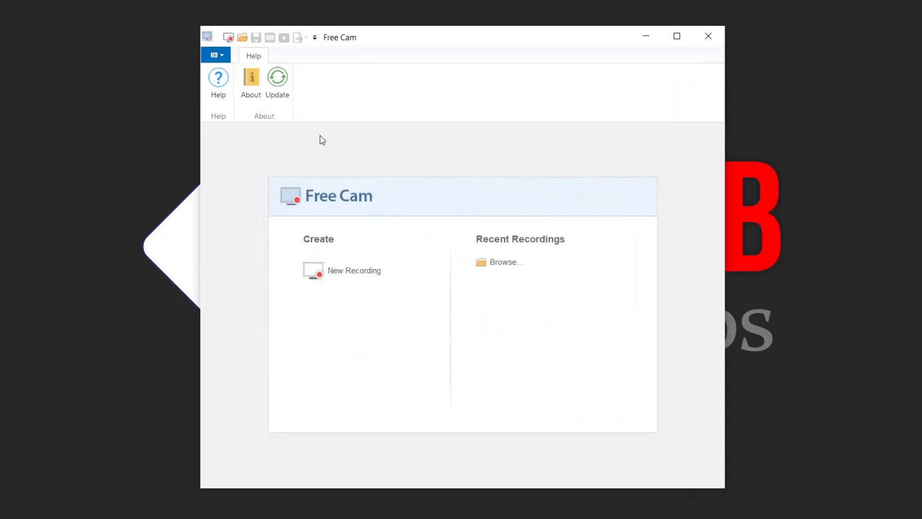
pyautogui.click(220, 56)
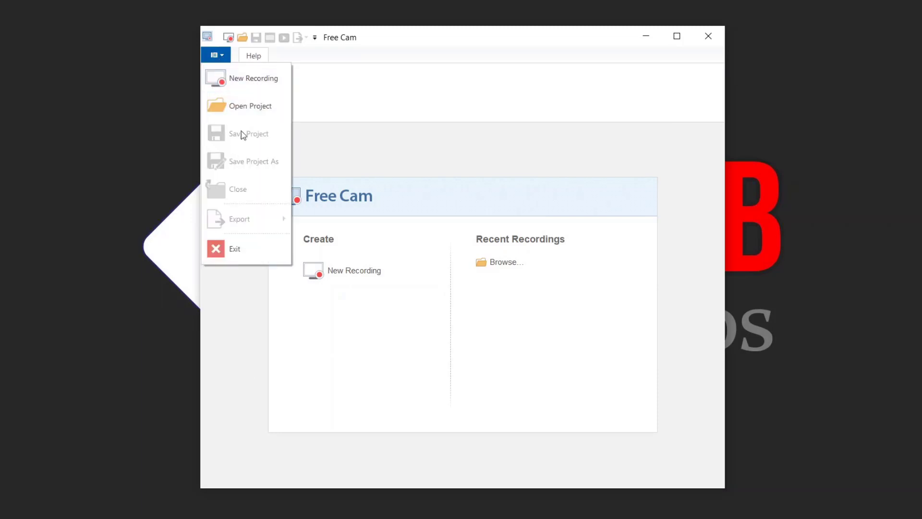
# Close the application menu and start a New Recording from the start page.
pyautogui.click(551, 368)
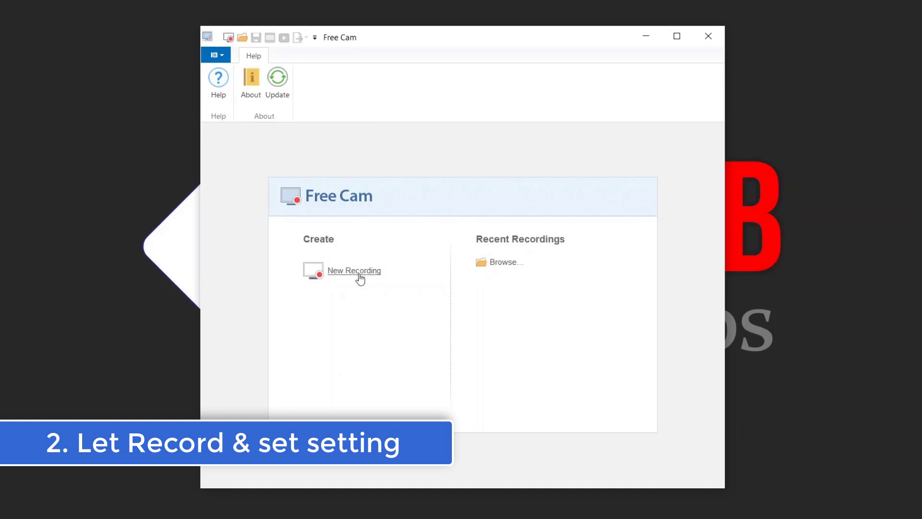
pyautogui.click(358, 275)
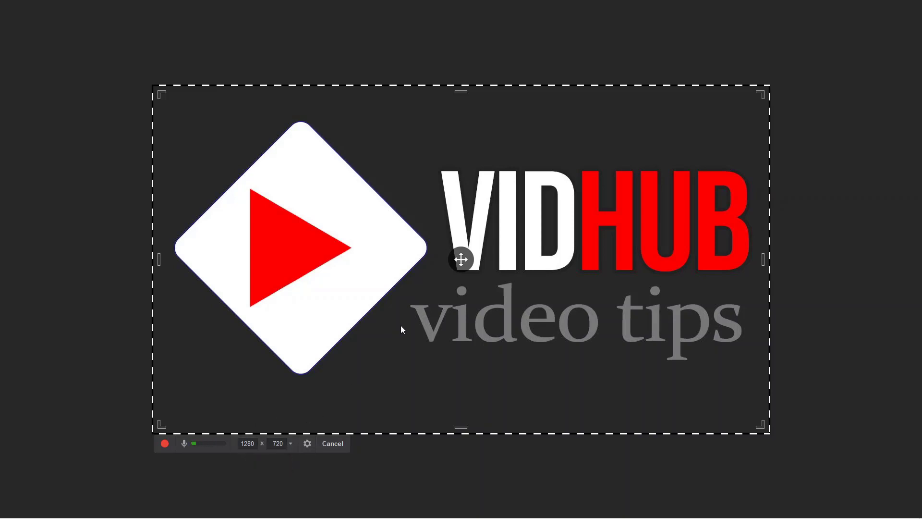
# Try the 1920x1080 fullscreen preset, then drag a custom 1218x536 capture area around the logo.
pyautogui.click(291, 445)
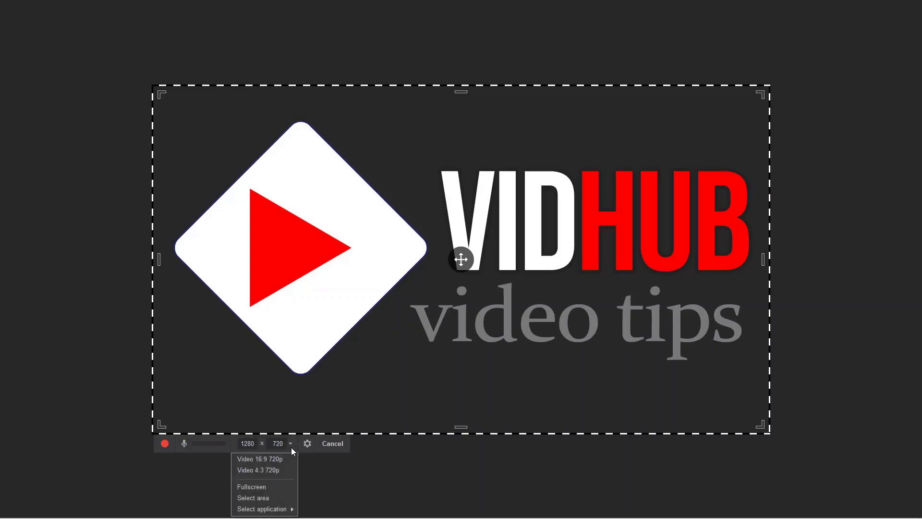
pyautogui.click(271, 487)
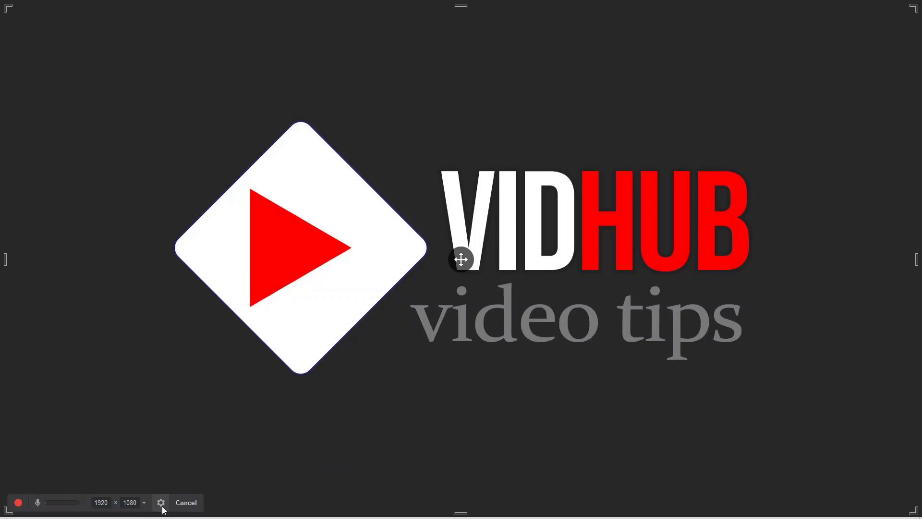
pyautogui.click(144, 503)
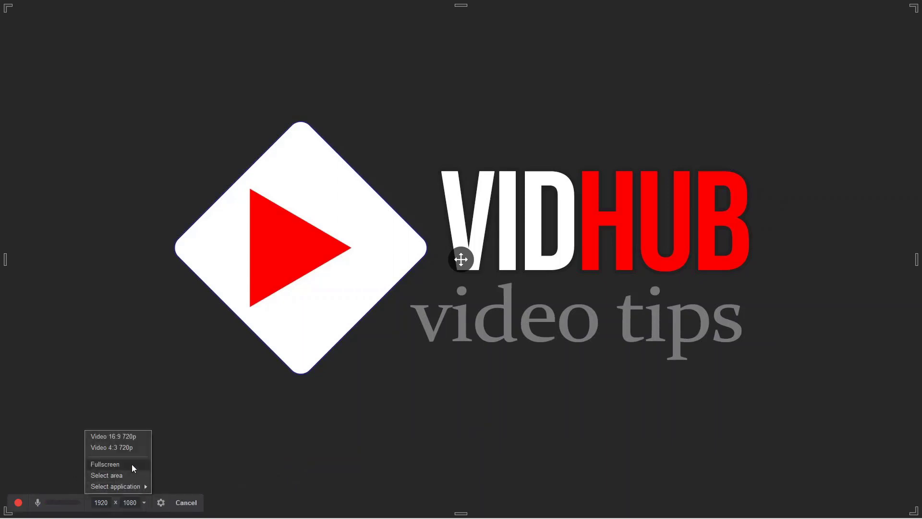
pyautogui.click(120, 474)
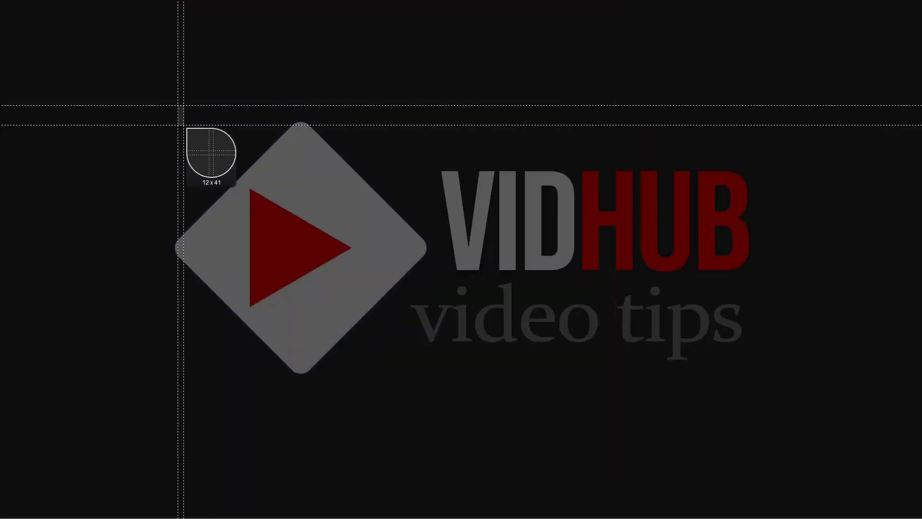
pyautogui.moveTo(177, 105); pyautogui.dragTo(763, 363)
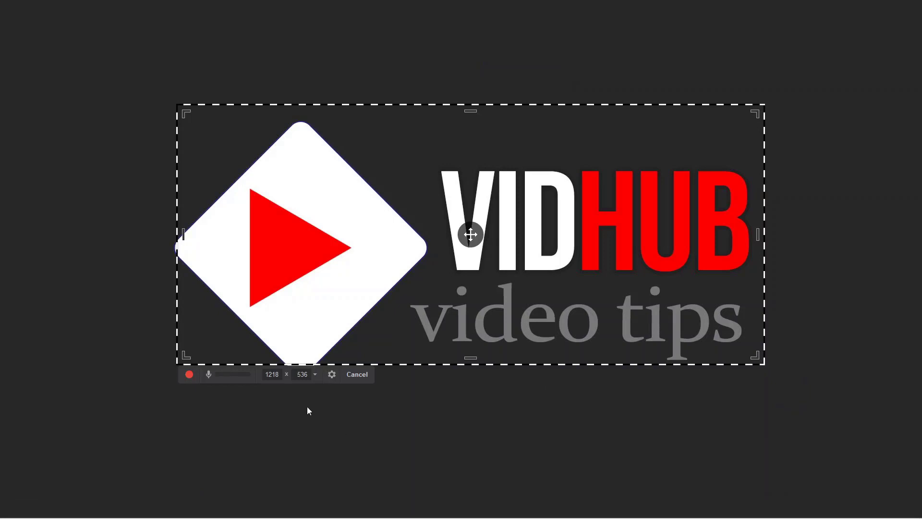
# Try capturing only the Chrome window, then return to full-screen capture and minimize Chrome.
pyautogui.click(315, 375)
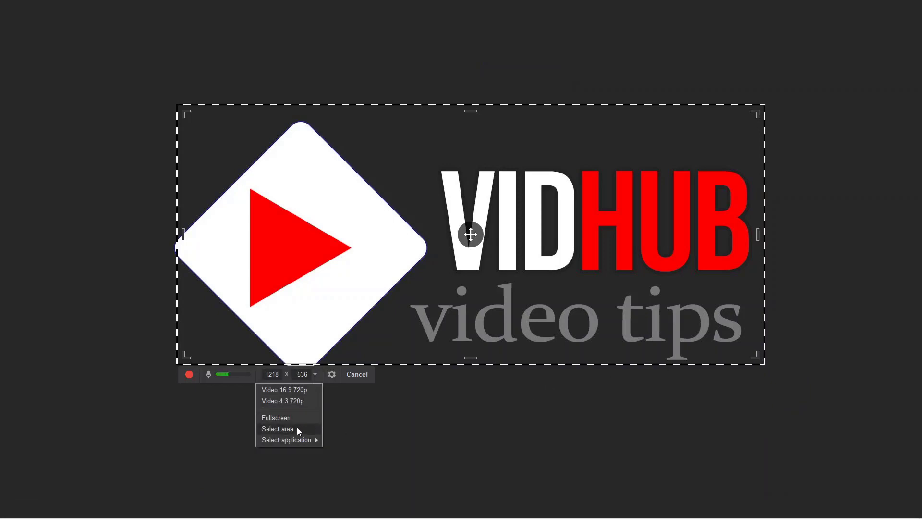
pyautogui.moveTo(296, 441)
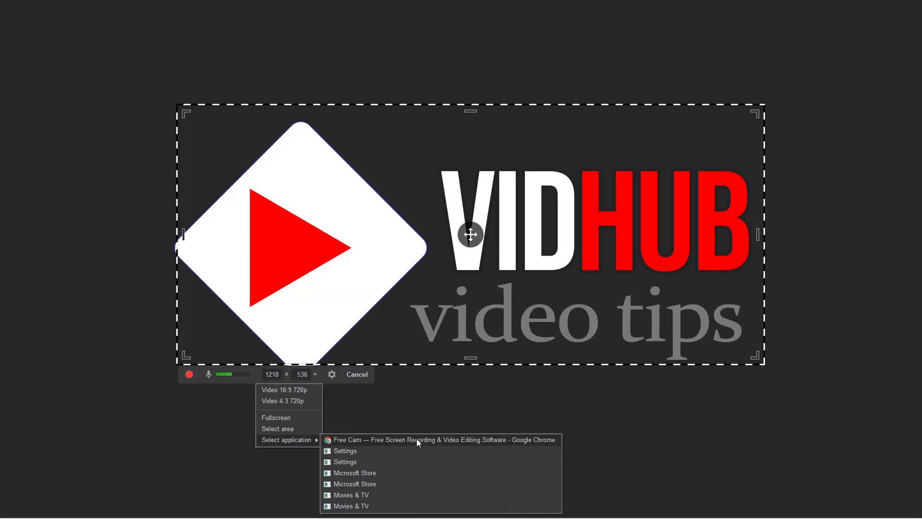
pyautogui.click(448, 439)
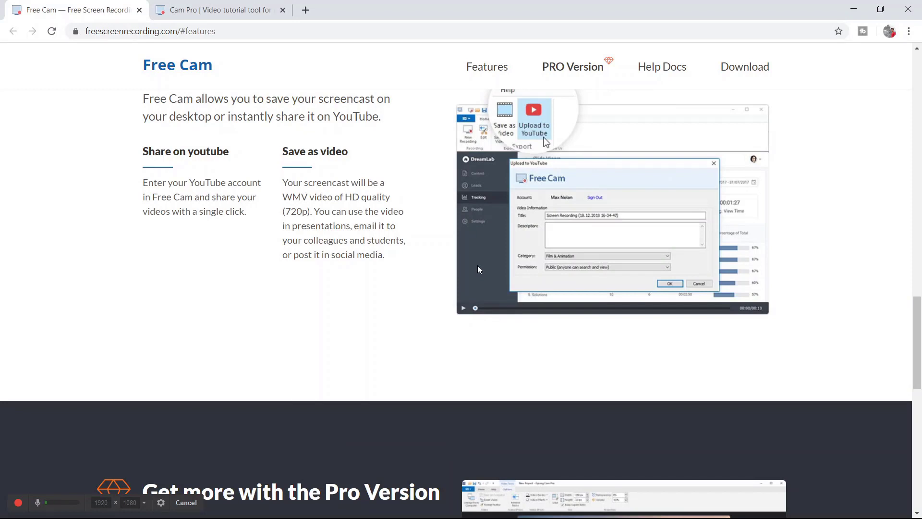
pyautogui.click(144, 503)
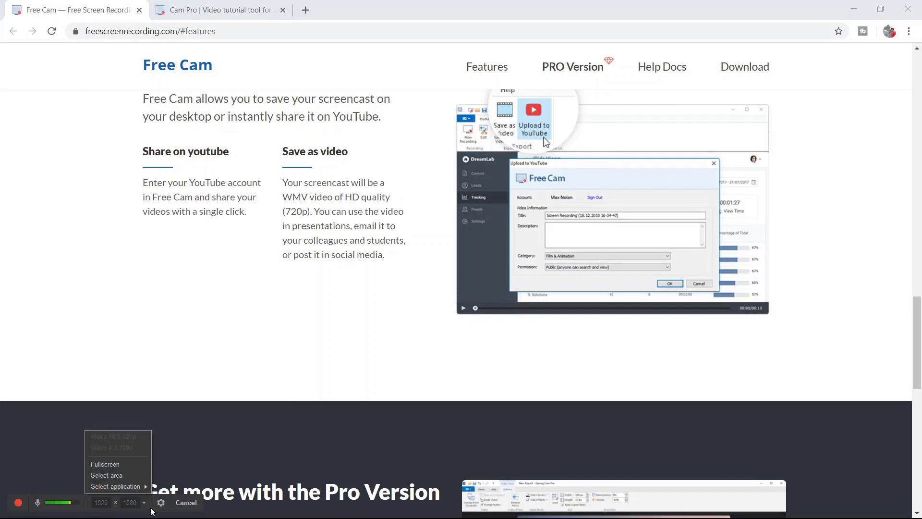
pyautogui.click(115, 465)
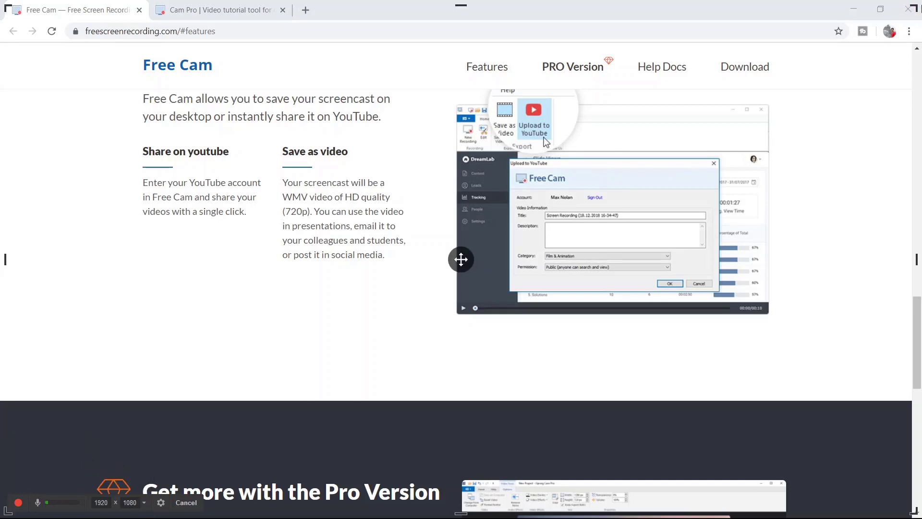
pyautogui.click(854, 9)
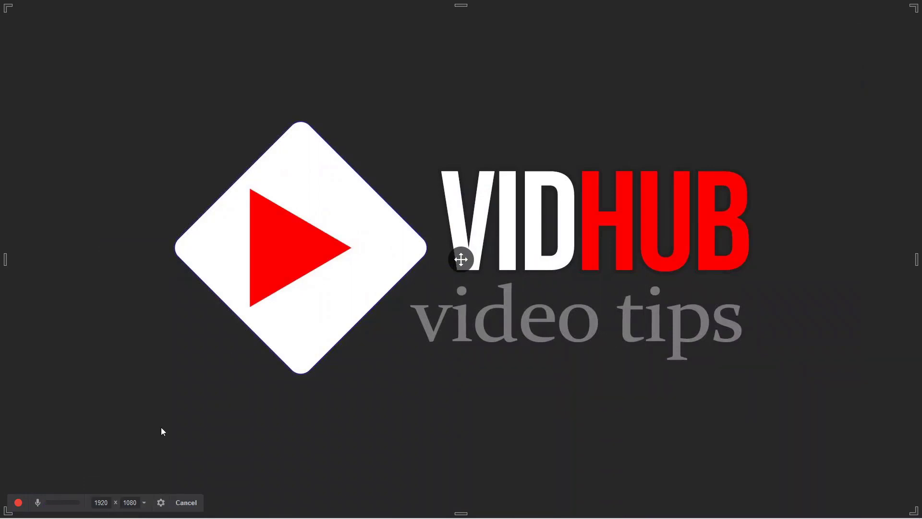
# Open the recorder settings, set Pause/Resume to F9, and toggle the microphone off and on.
pyautogui.click(157, 505)
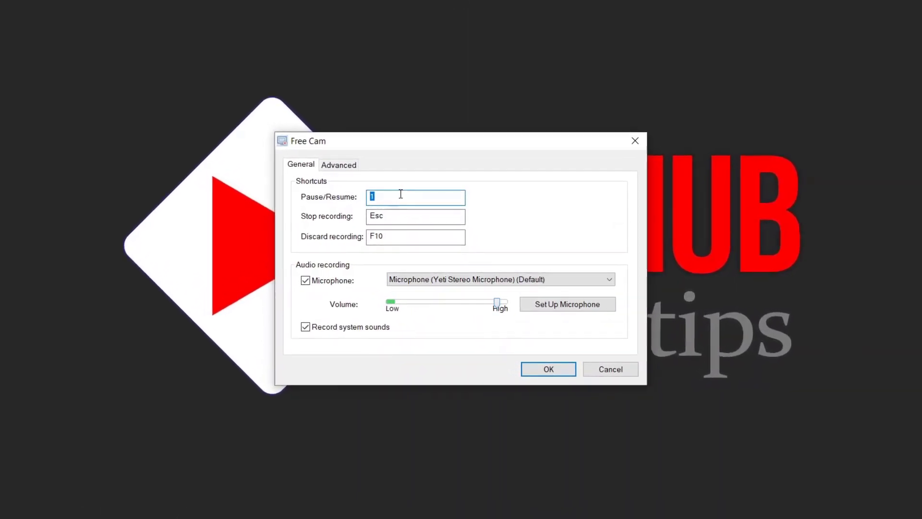
pyautogui.press('F9')
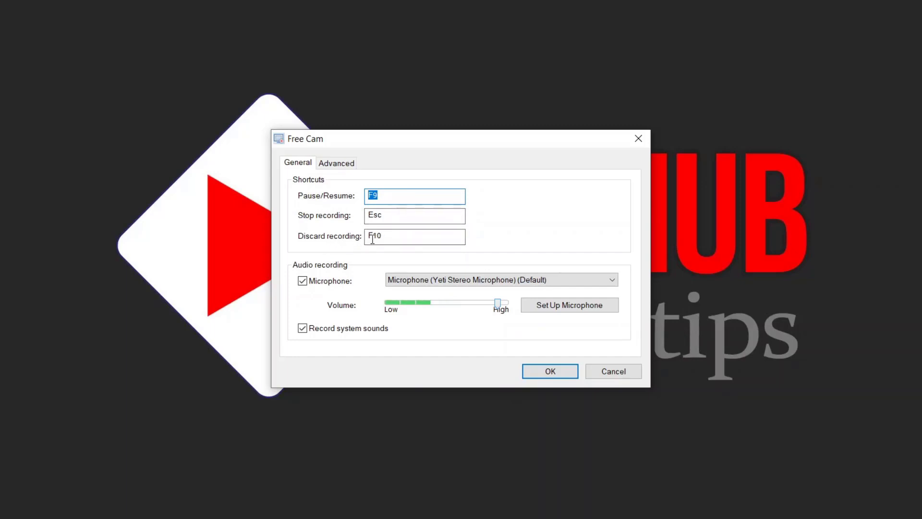
pyautogui.click(303, 282)
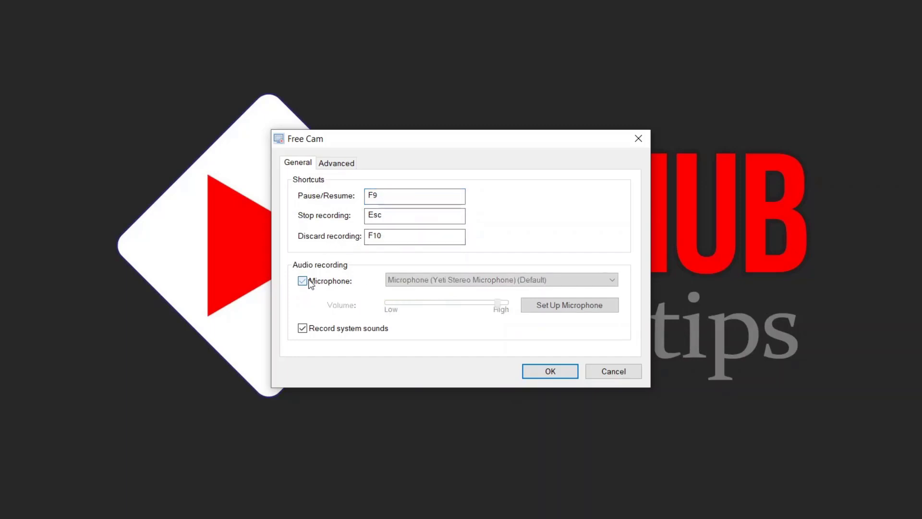
pyautogui.click(303, 281)
# Choose Yeti Stereo Microphone as the audio device after briefly trying the Realtek one.
pyautogui.click(552, 282)
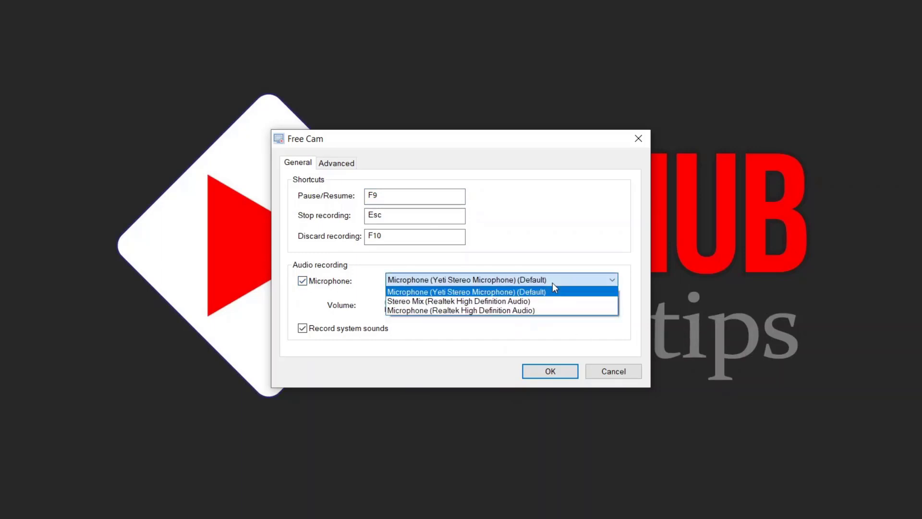
pyautogui.click(544, 309)
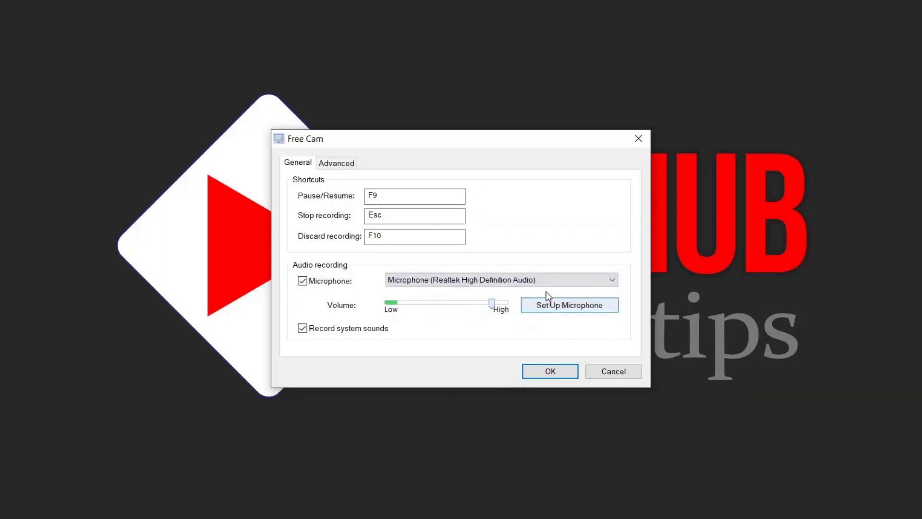
pyautogui.click(551, 283)
pyautogui.click(535, 293)
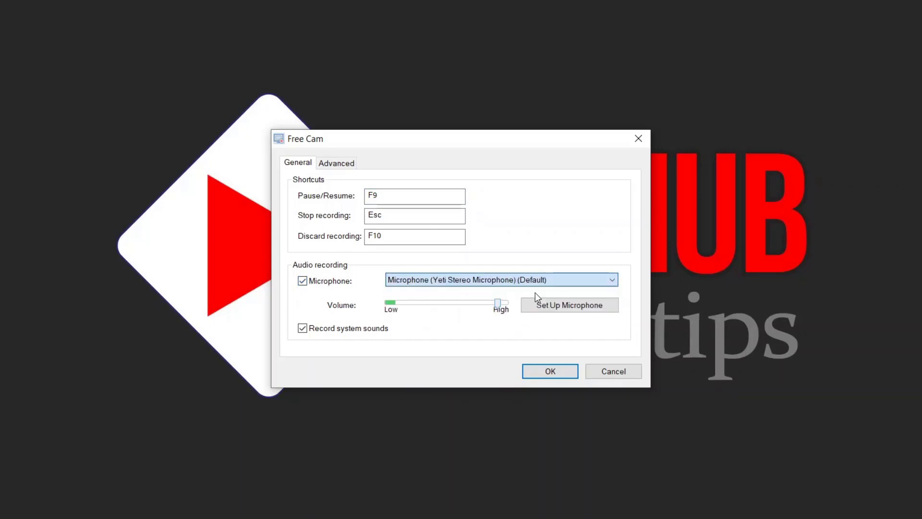
pyautogui.click(498, 281)
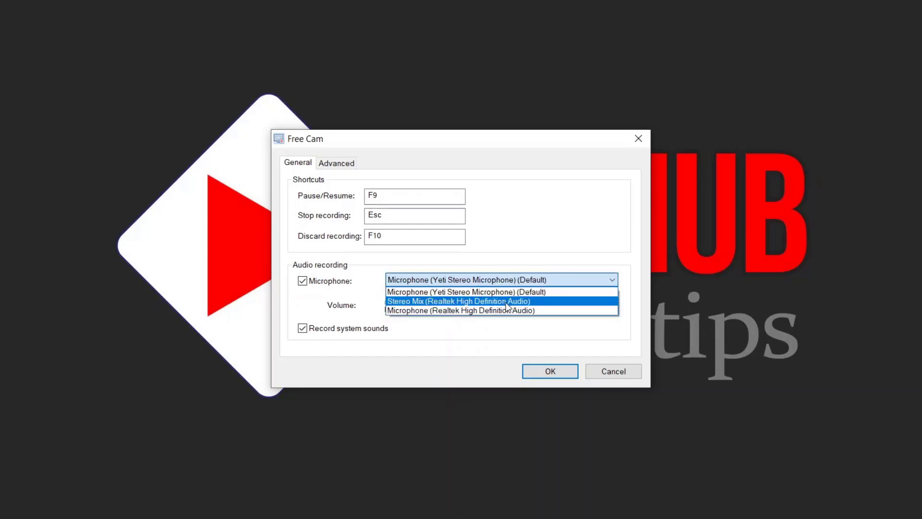
pyautogui.click(571, 293)
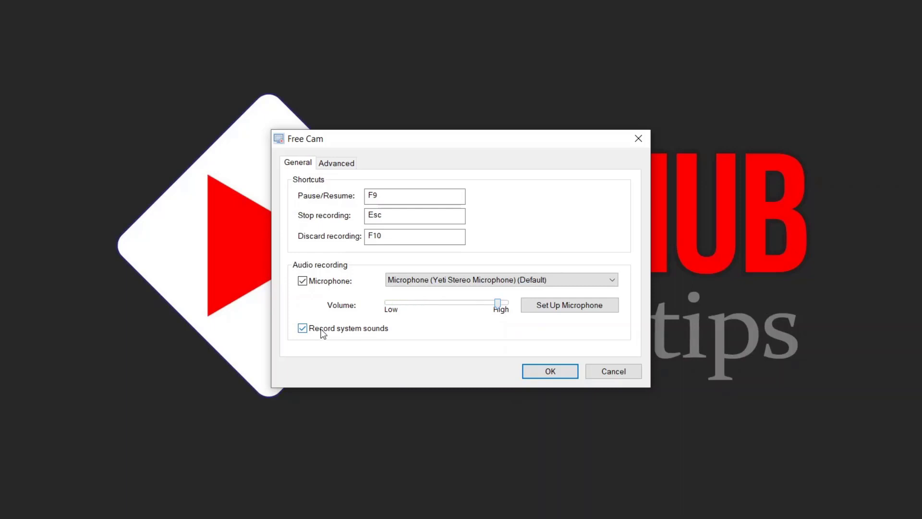
# On the Advanced tab, keep the mouse cursor shown and enable mouse click sounds.
pyautogui.click(336, 163)
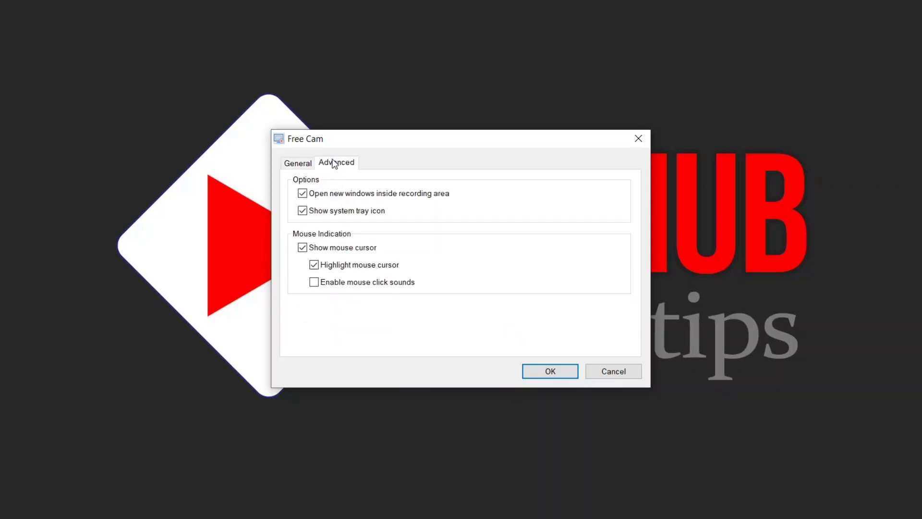
pyautogui.click(301, 248)
pyautogui.click(330, 249)
pyautogui.click(344, 287)
# Change the Pause/Resume shortcut to F1 on the General tab and save the settings.
pyautogui.click(304, 164)
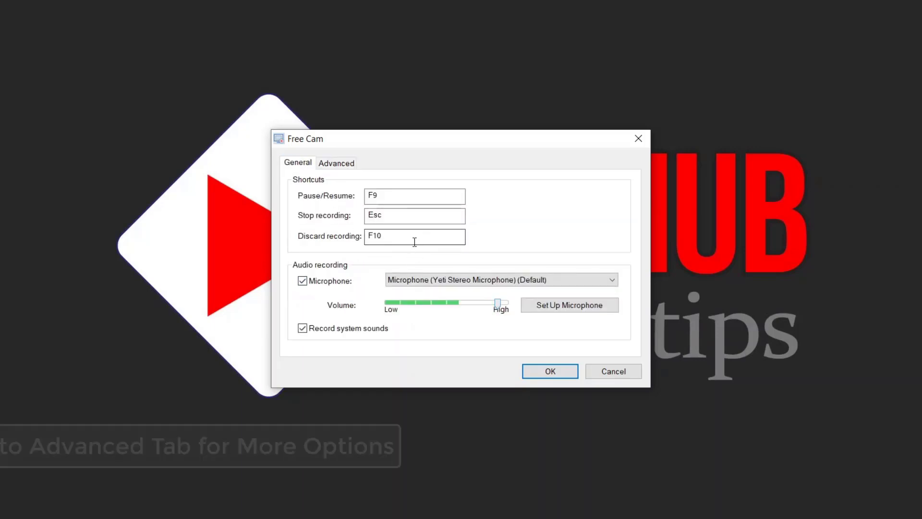
pyautogui.click(405, 199)
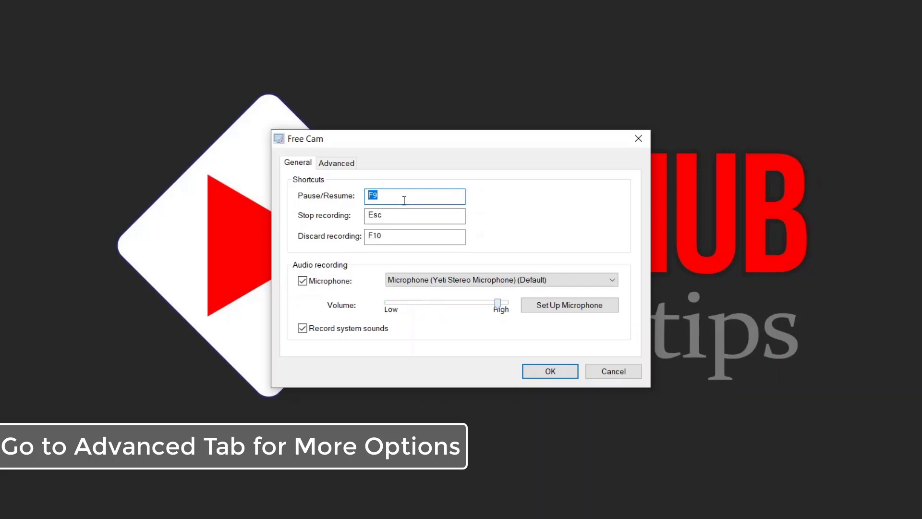
pyautogui.press('F1')
pyautogui.click(415, 214)
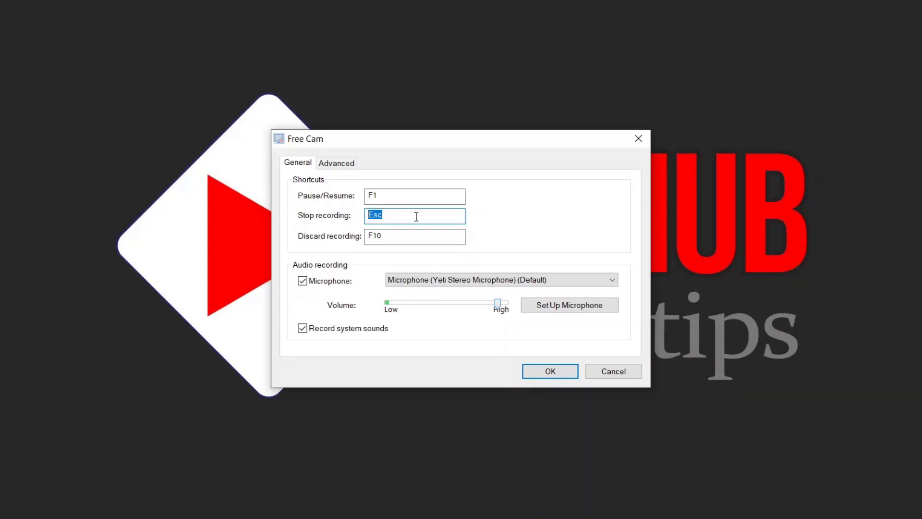
pyautogui.click(555, 373)
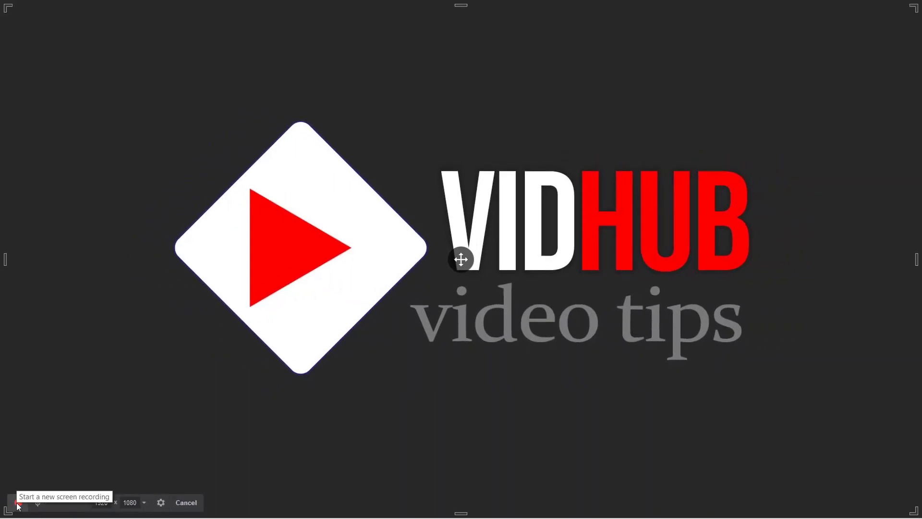
# Start recording and bring up Chrome's Cam Pro page, scrolling to the comparison table.
pyautogui.click(19, 503)
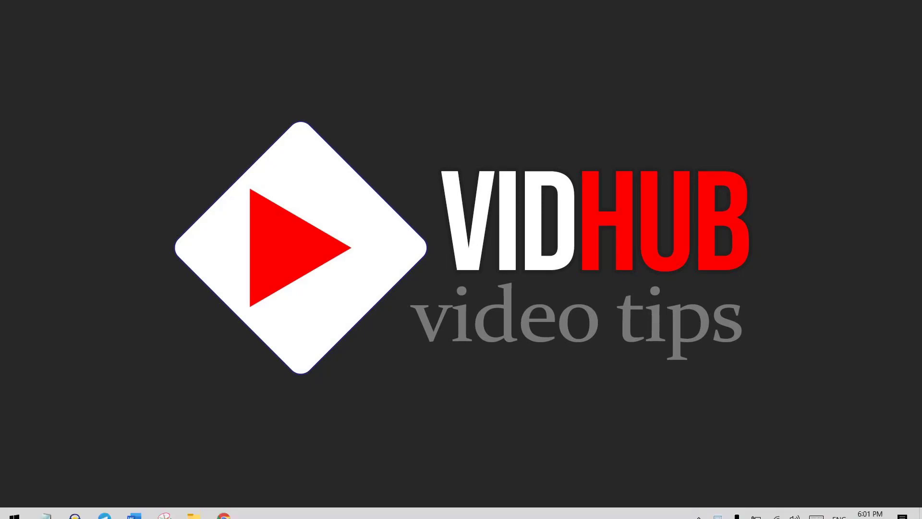
pyautogui.click(234, 515)
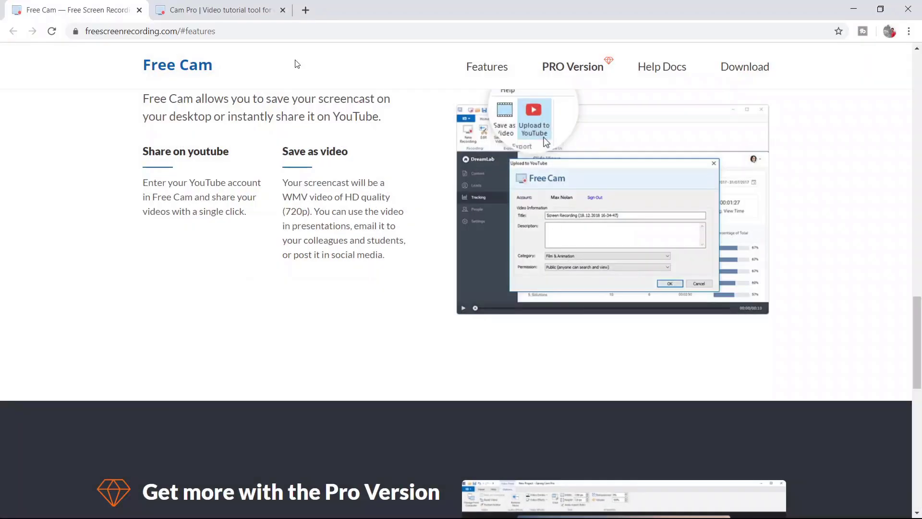
pyautogui.click(257, 11)
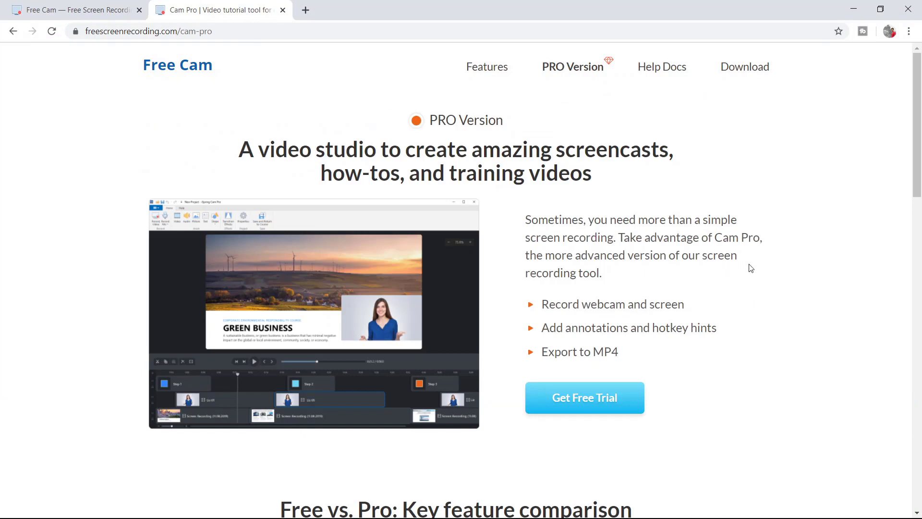
pyautogui.scroll(-9, 752, 267)
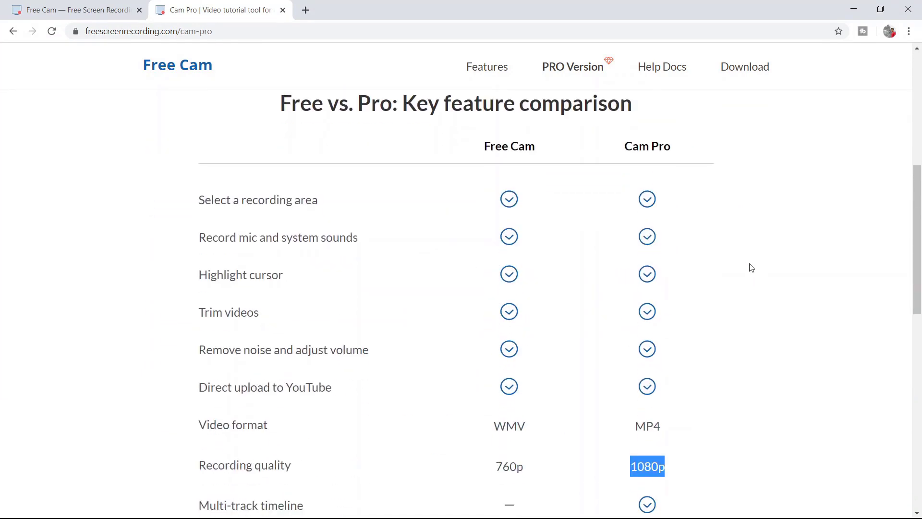
pyautogui.scroll(-3, 751, 268)
# Highlight Free Cam's 760p quality, WMV format and Multi-track timeline entries, then minimize Chrome.
pyautogui.moveTo(494, 290); pyautogui.dragTo(531, 288)
pyautogui.moveTo(496, 243); pyautogui.dragTo(538, 255)
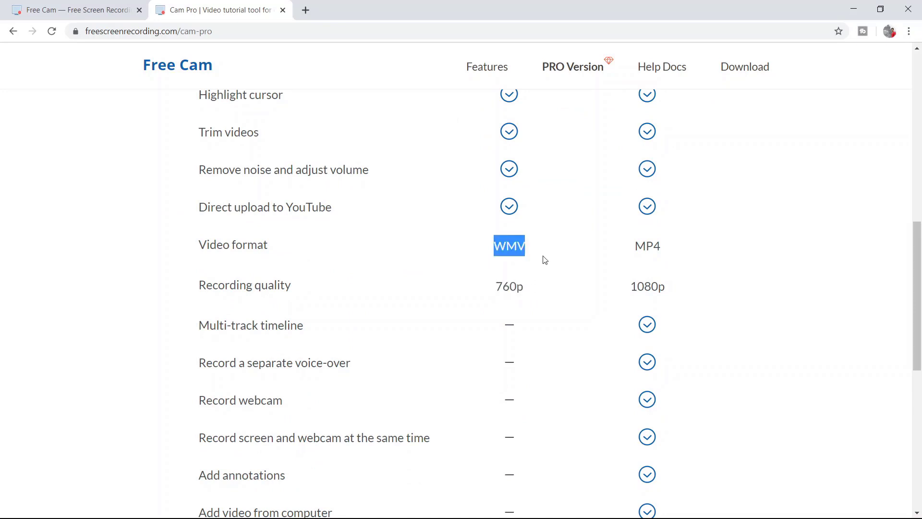
pyautogui.scroll(1, 543, 260)
pyautogui.moveTo(632, 308); pyautogui.dragTo(670, 310)
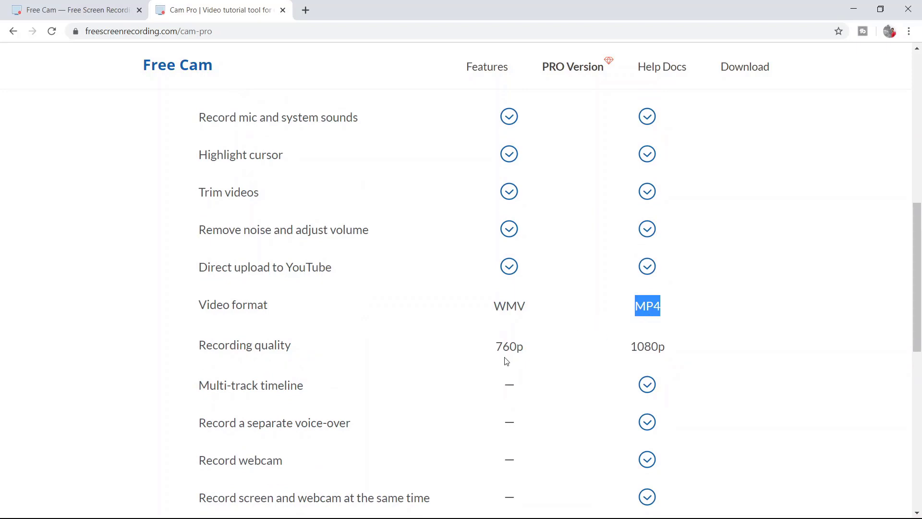
pyautogui.moveTo(496, 347); pyautogui.dragTo(552, 365)
pyautogui.scroll(-6, 553, 365)
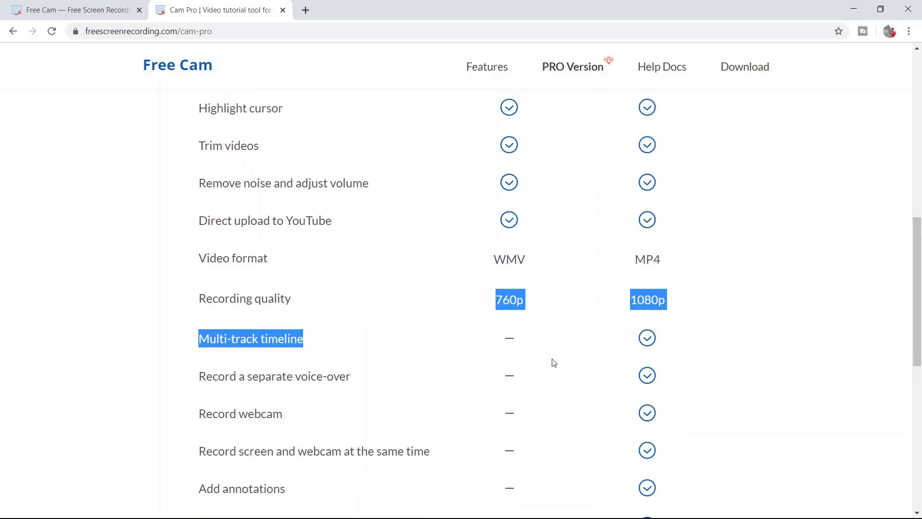
pyautogui.scroll(-2, 552, 353)
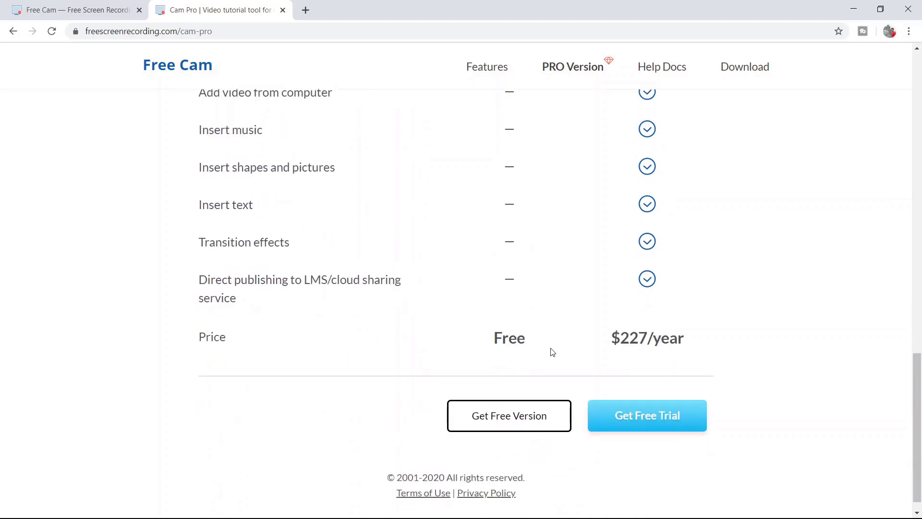
pyautogui.scroll(-1, 707, 345)
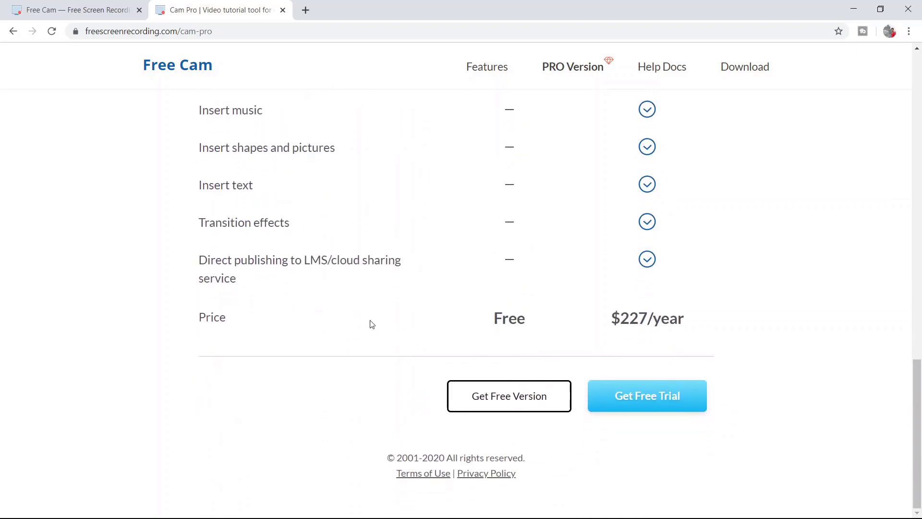
pyautogui.scroll(11, 380, 324)
pyautogui.click(853, 8)
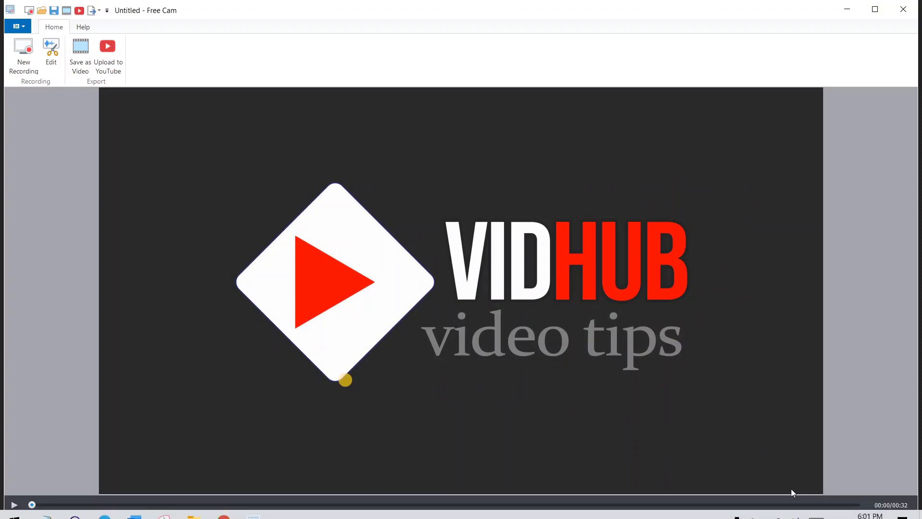
# Play and pause the new recording, then drag the seek bar ahead to about 0:27.
pyautogui.click(14, 504)
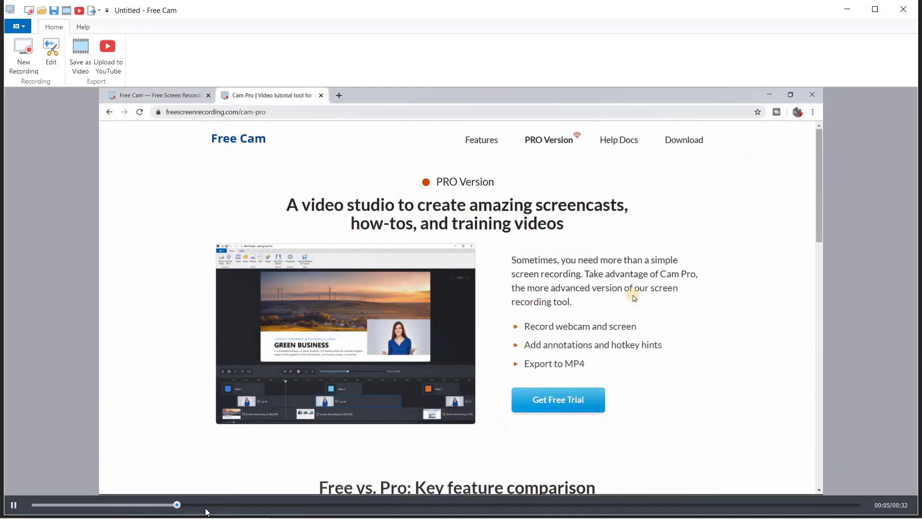
pyautogui.click(14, 505)
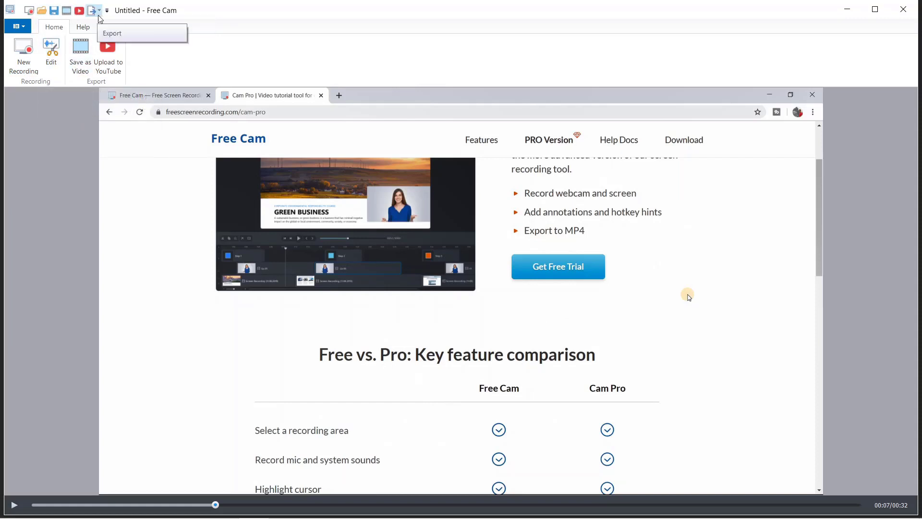
pyautogui.click(107, 10)
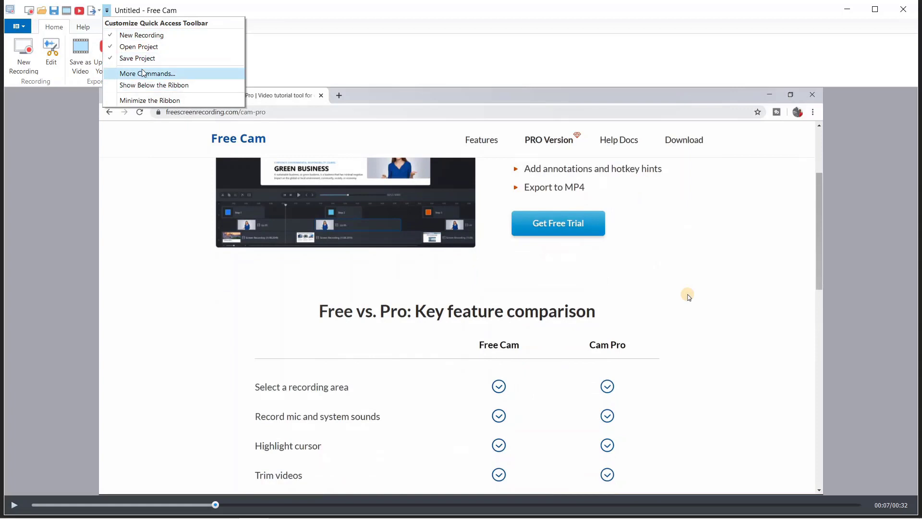
pyautogui.click(330, 47)
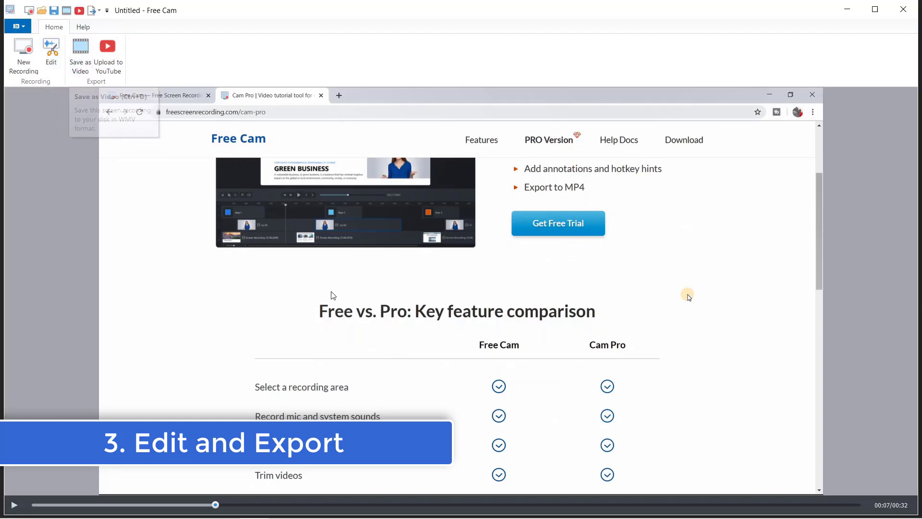
pyautogui.moveTo(215, 510); pyautogui.dragTo(738, 480)
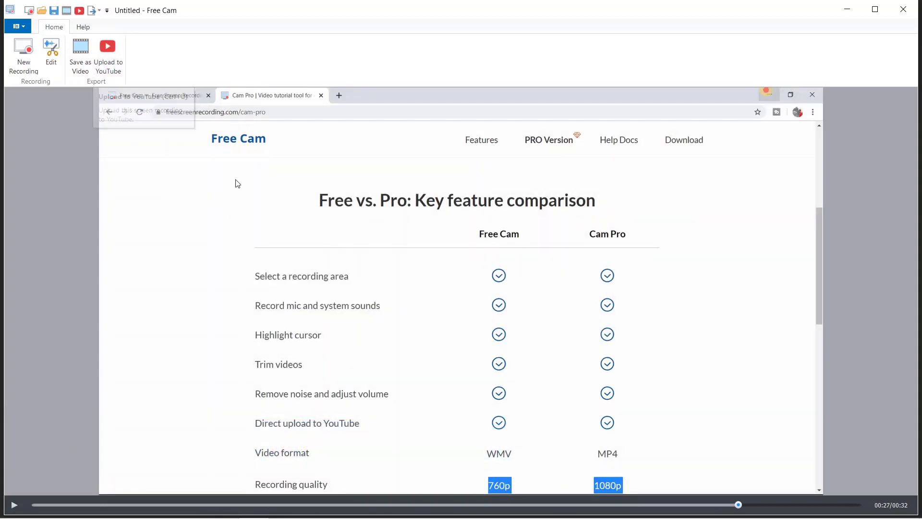
# Open the recording in a maximized Video Editor and jump the playhead through it.
pyautogui.click(51, 53)
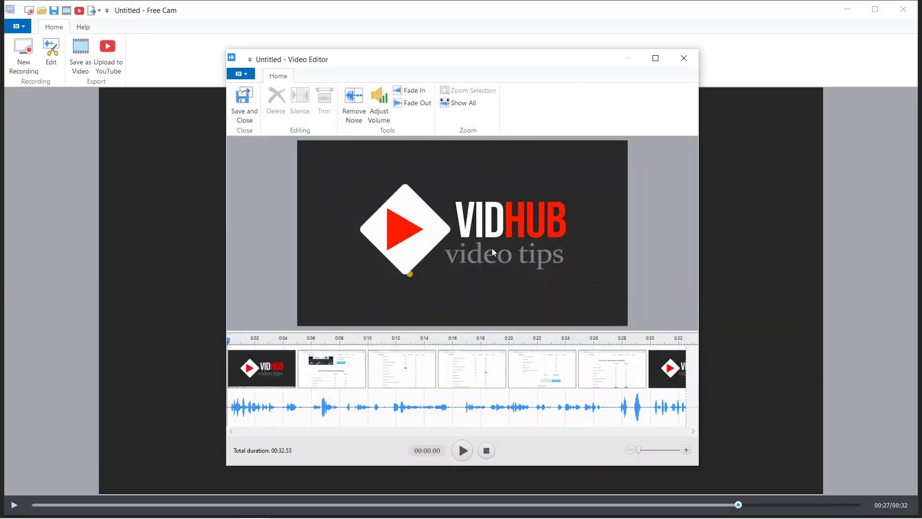
pyautogui.click(655, 57)
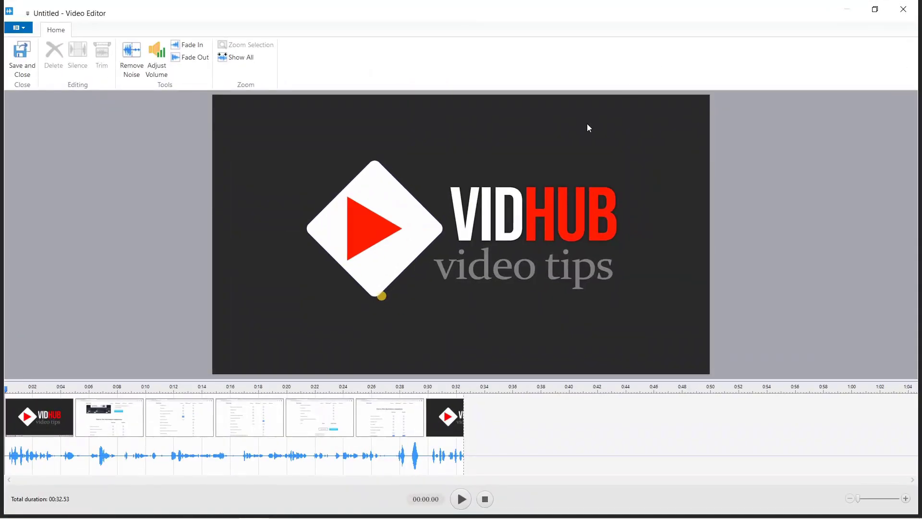
pyautogui.click(114, 426)
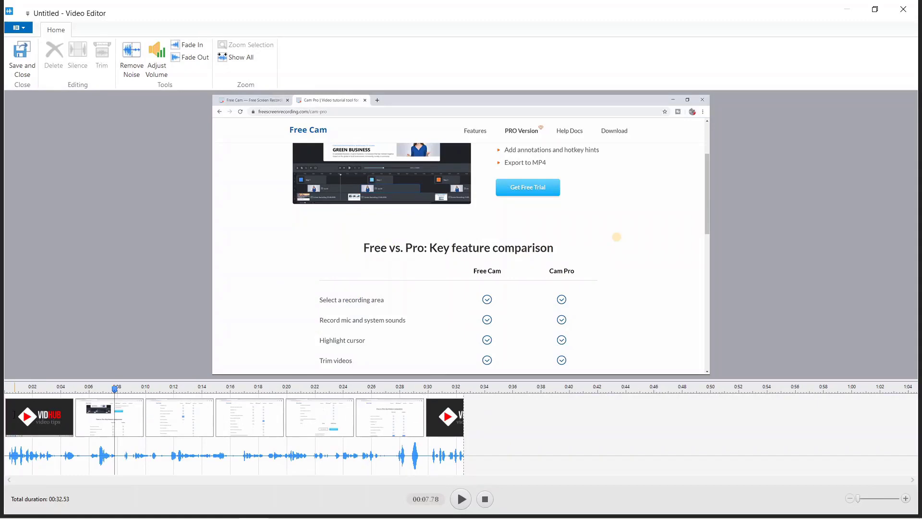
pyautogui.click(212, 419)
pyautogui.click(335, 419)
pyautogui.click(385, 418)
pyautogui.click(408, 406)
pyautogui.moveTo(408, 399); pyautogui.dragTo(409, 399)
# Try selecting timeline stretches around 0:04, 0:13–0:24 and 0:20–0:22, then clear them.
pyautogui.moveTo(59, 463)
pyautogui.mouseDown()
pyautogui.moveTo(211, 456)
pyautogui.moveTo(70, 453)
pyautogui.mouseUp()
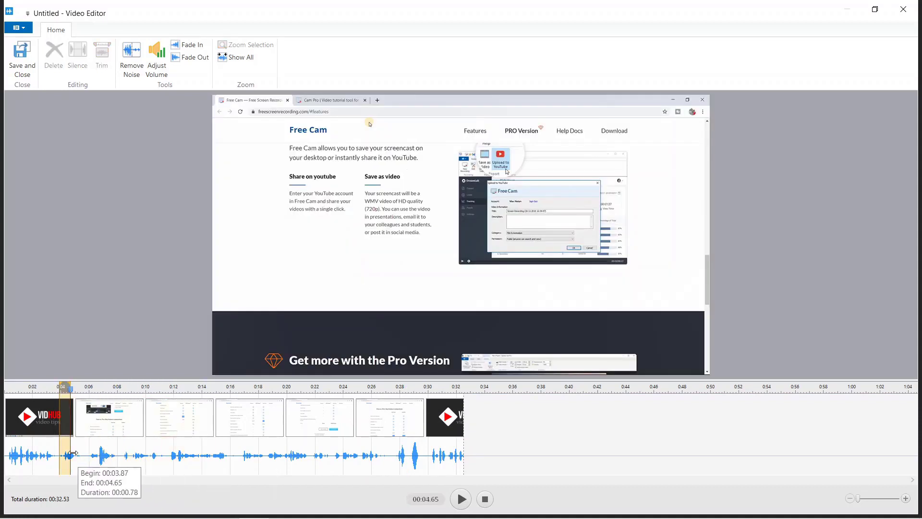
pyautogui.click(181, 453)
pyautogui.moveTo(195, 454); pyautogui.dragTo(350, 454)
pyautogui.click(396, 418)
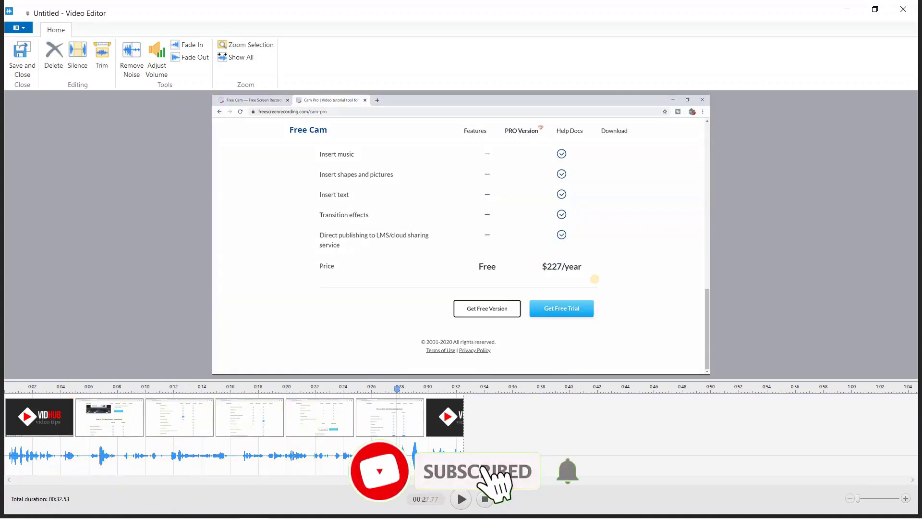
pyautogui.moveTo(292, 458); pyautogui.dragTo(345, 460)
pyautogui.click(209, 387)
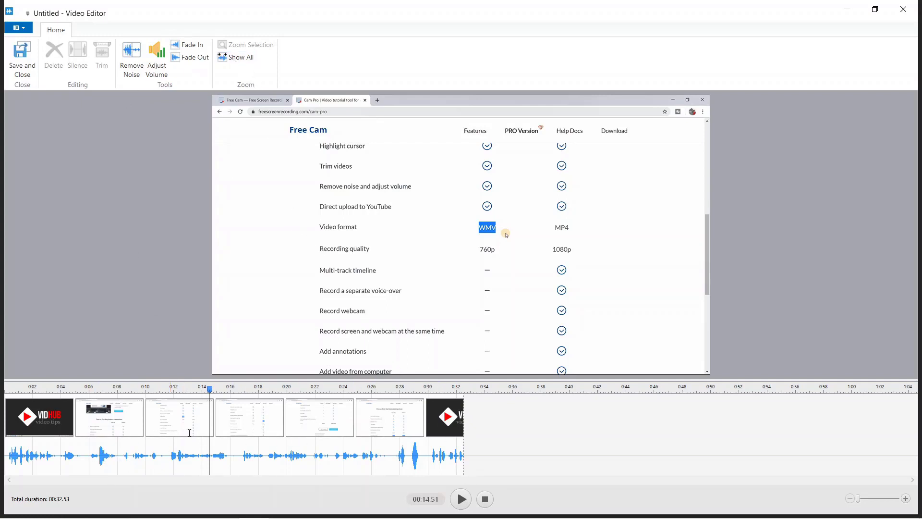
# Zoom the timeline in three steps and select 00:13.57–00:14.31 as the noise sample.
pyautogui.click(906, 499)
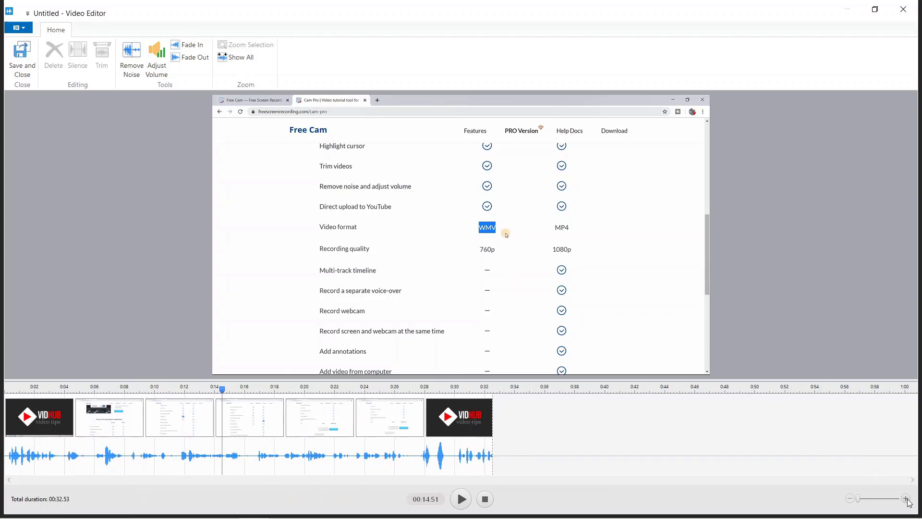
pyautogui.click(905, 499)
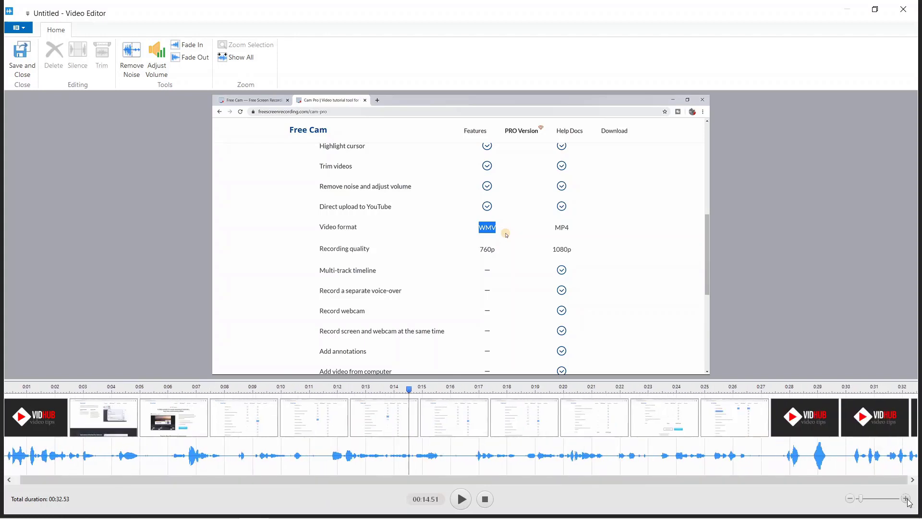
pyautogui.click(905, 499)
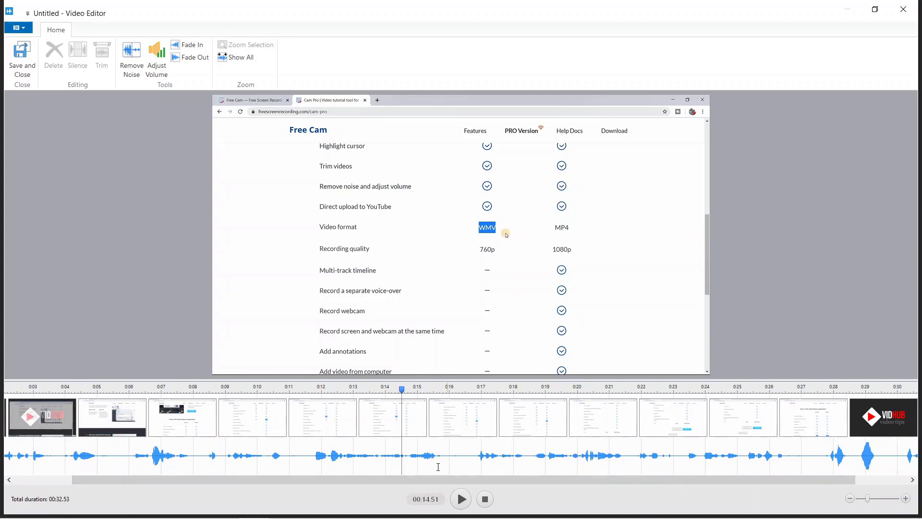
pyautogui.moveTo(372, 456); pyautogui.dragTo(411, 455)
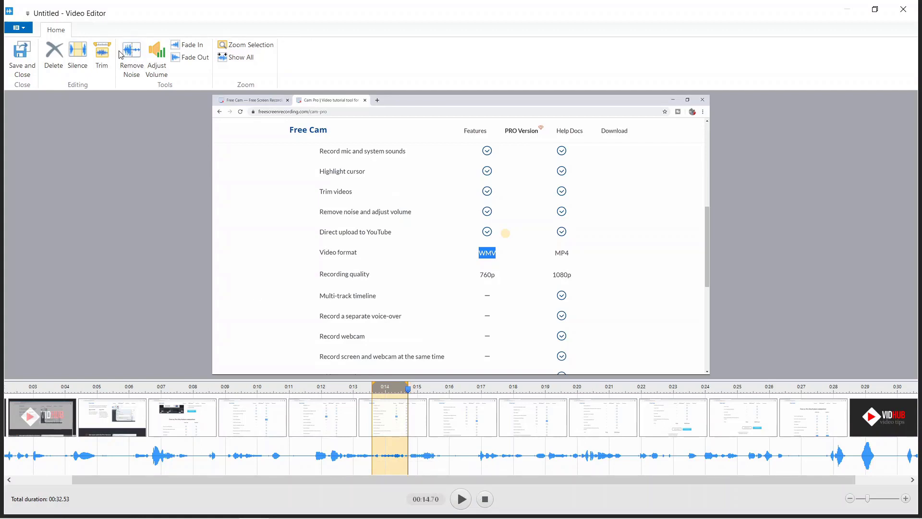
# Remove background noise from the whole recording, sampling the noise at 0:13.84–0:14.71.
pyautogui.click(132, 67)
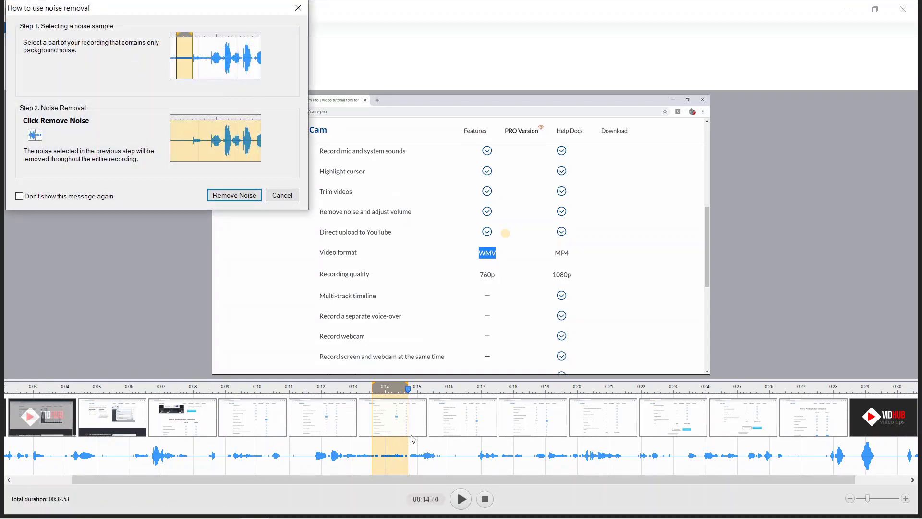
pyautogui.click(282, 195)
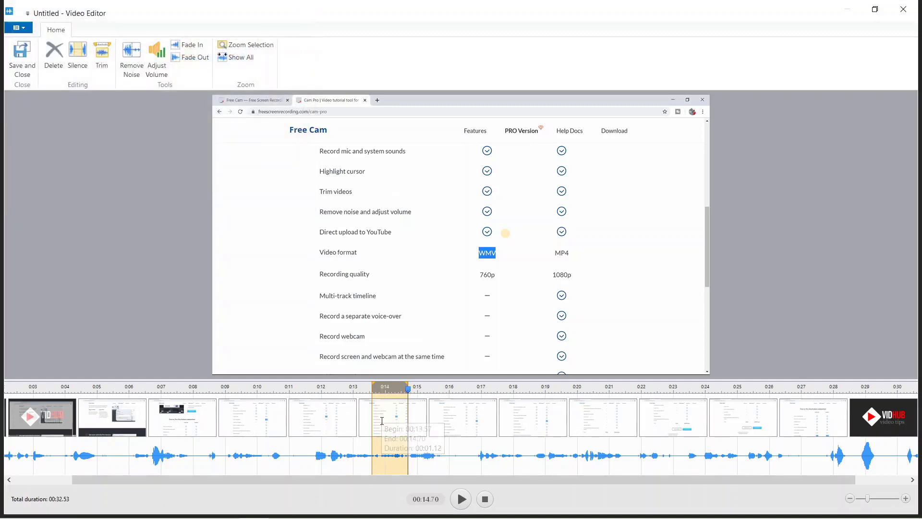
pyautogui.click(382, 423)
pyautogui.moveTo(339, 454); pyautogui.dragTo(408, 463)
pyautogui.click(382, 454)
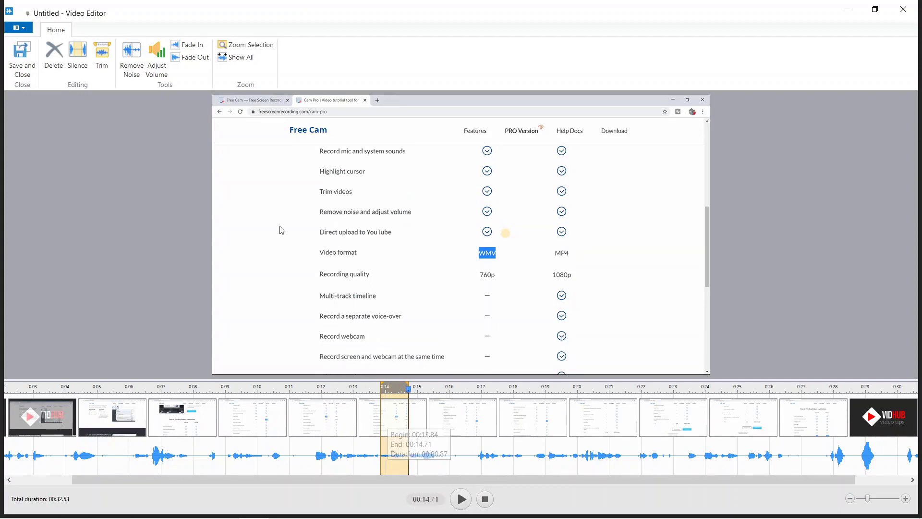
pyautogui.click(131, 62)
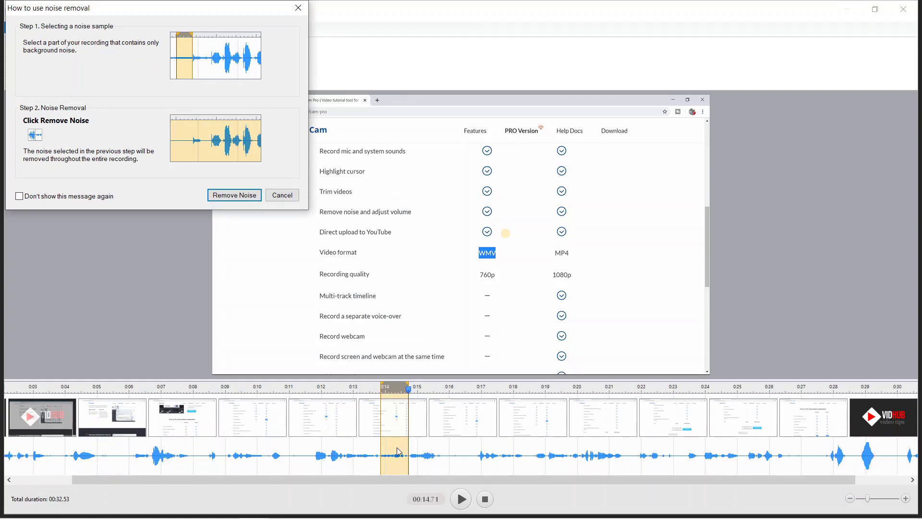
pyautogui.click(234, 195)
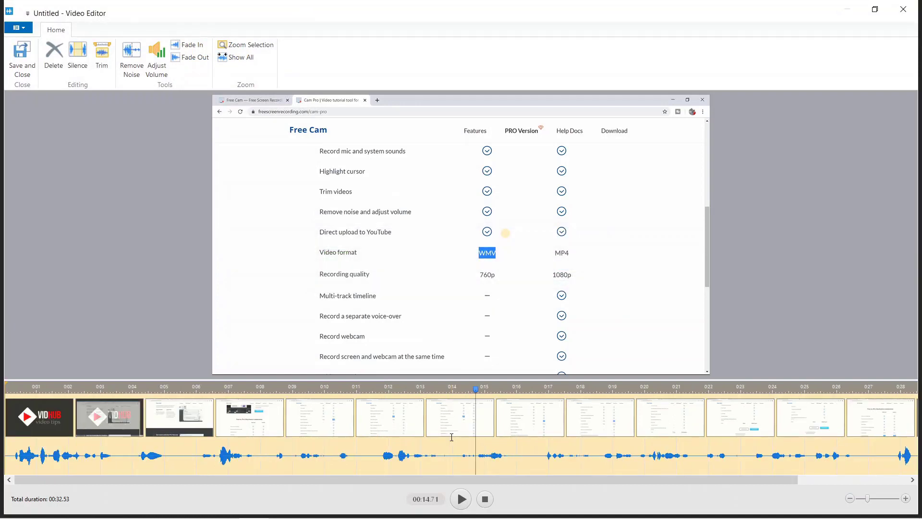
pyautogui.moveTo(432, 468); pyautogui.dragTo(478, 455)
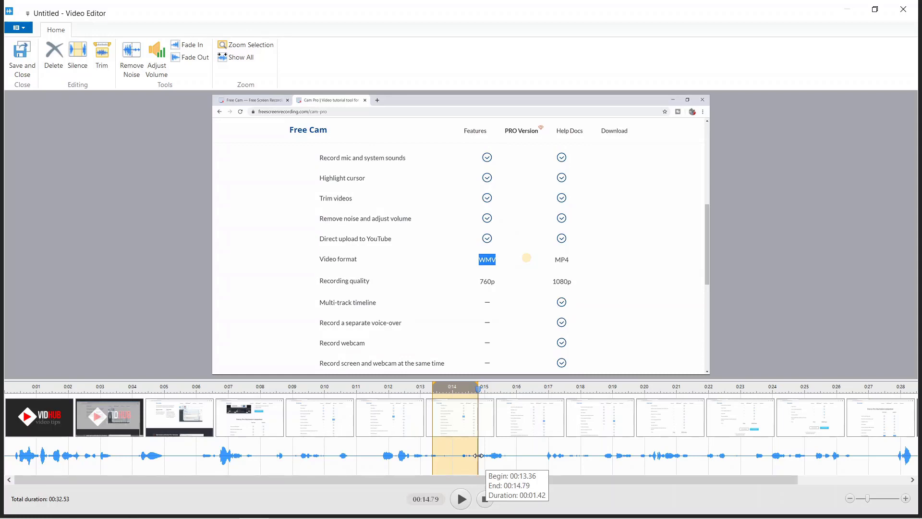
# Silence the audio from 0:06.30 to 0:08.01, then zoom the timeline out to the full clip.
pyautogui.click(313, 435)
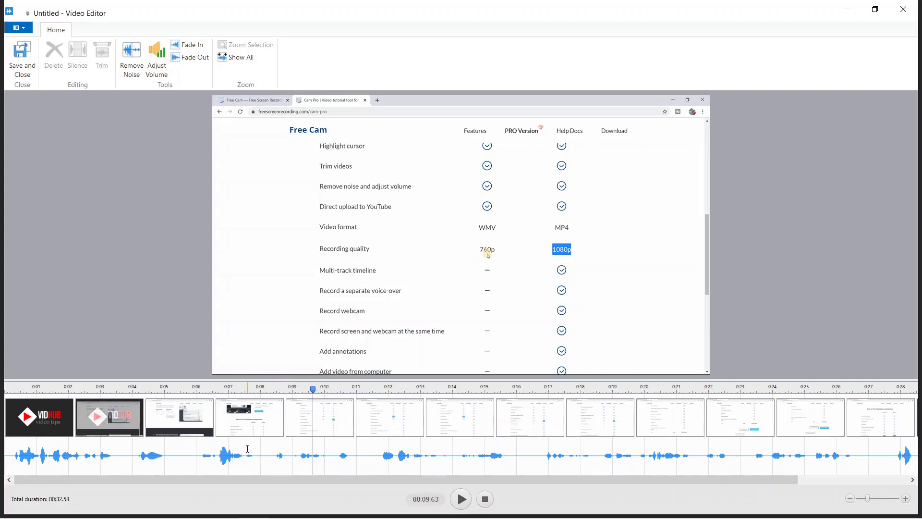
pyautogui.moveTo(206, 449); pyautogui.dragTo(258, 453)
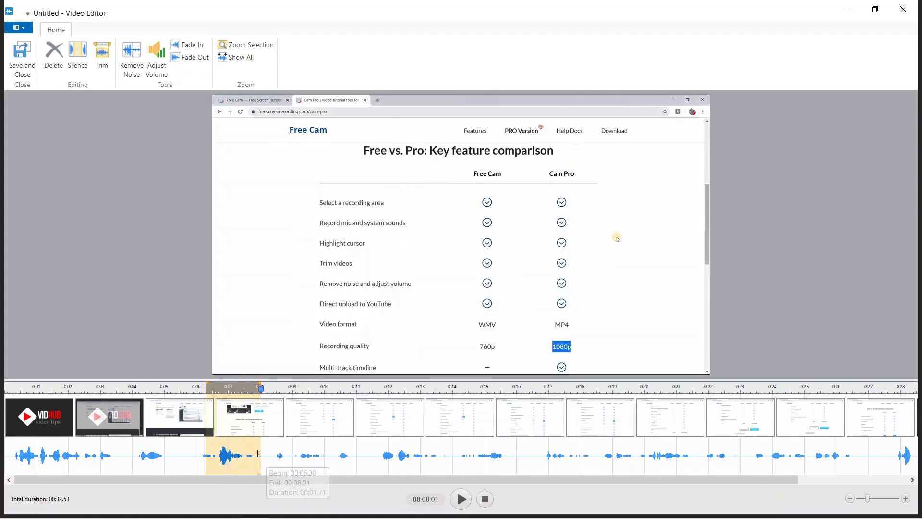
pyautogui.click(77, 58)
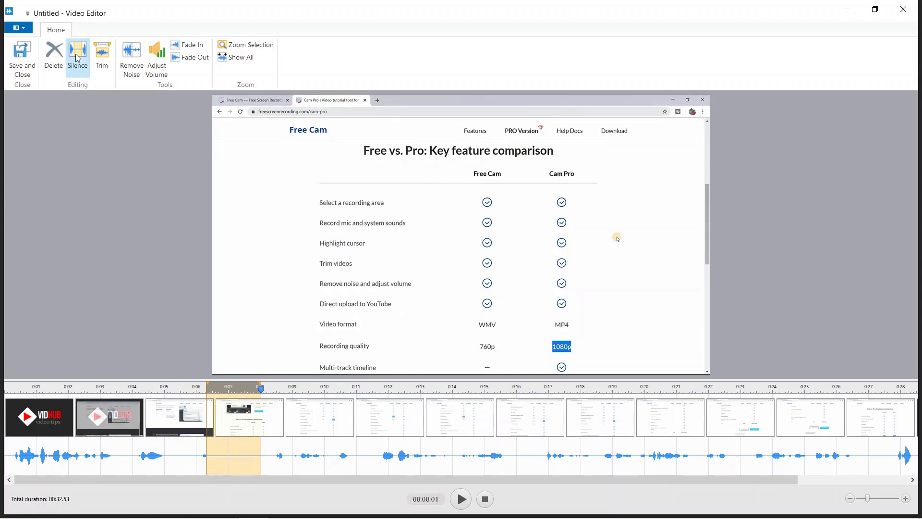
pyautogui.click(234, 443)
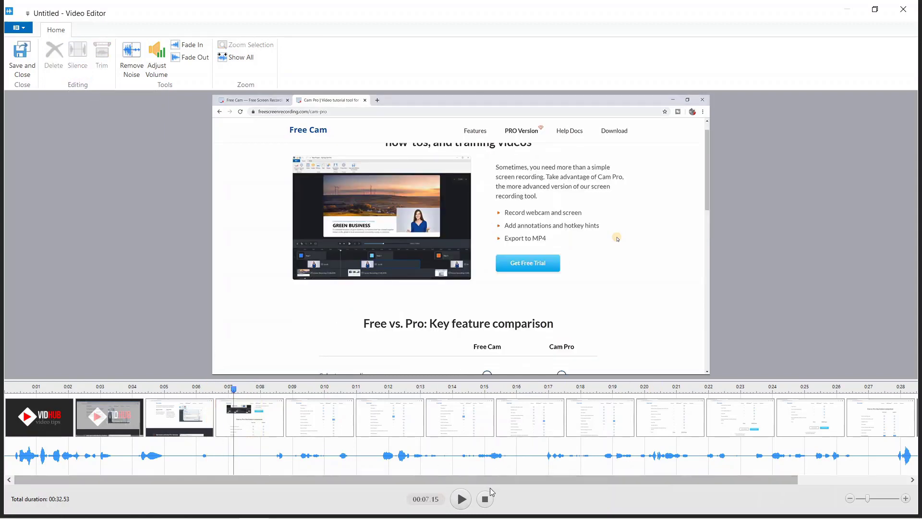
pyautogui.click(850, 498)
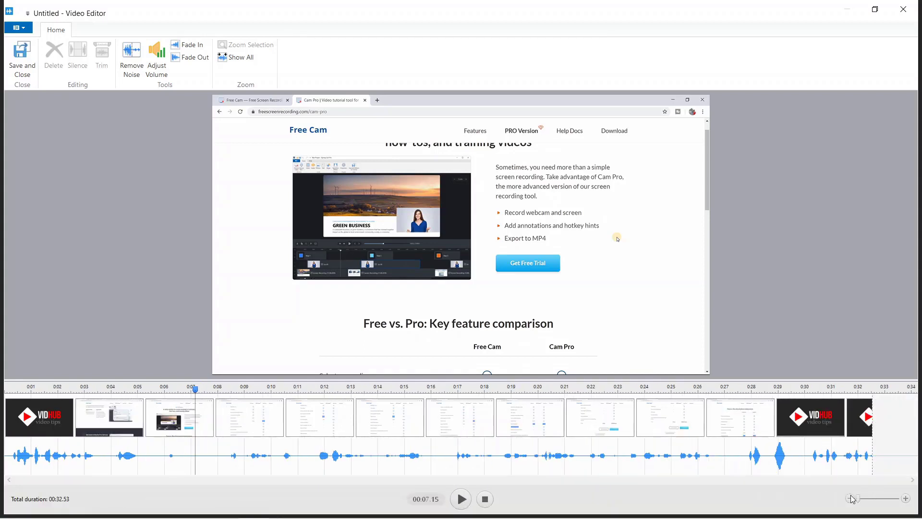
# Delete the ending from 0:28 onward, leaving 00:28.26, and undo a trial trim of 0:08–0:10.51.
pyautogui.moveTo(758, 428); pyautogui.dragTo(880, 437)
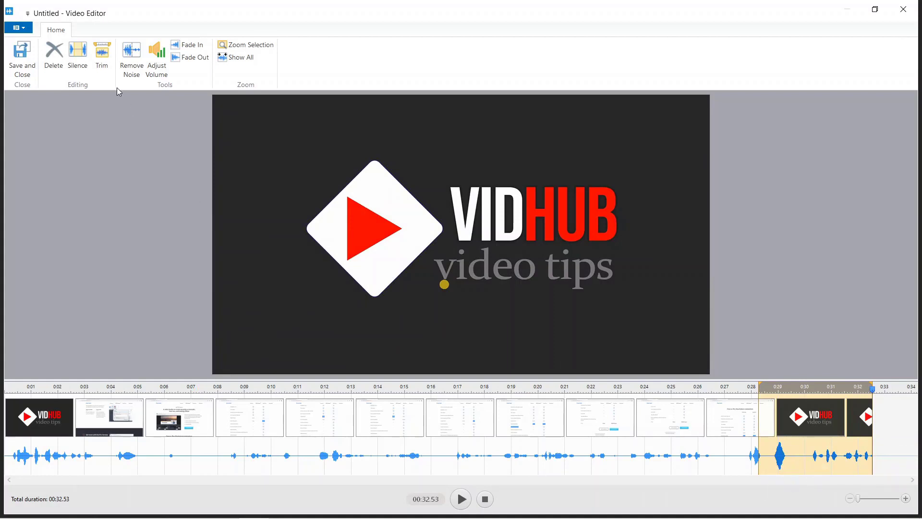
pyautogui.click(53, 49)
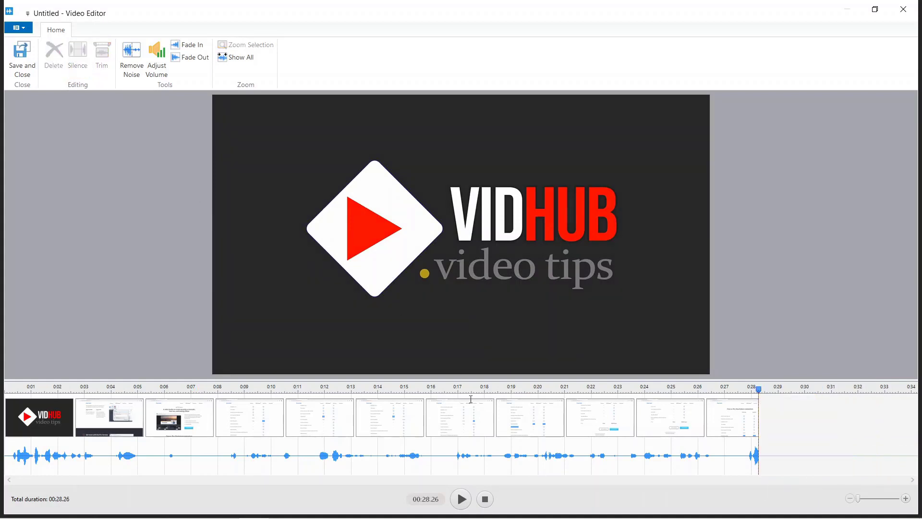
pyautogui.moveTo(217, 427); pyautogui.dragTo(285, 430)
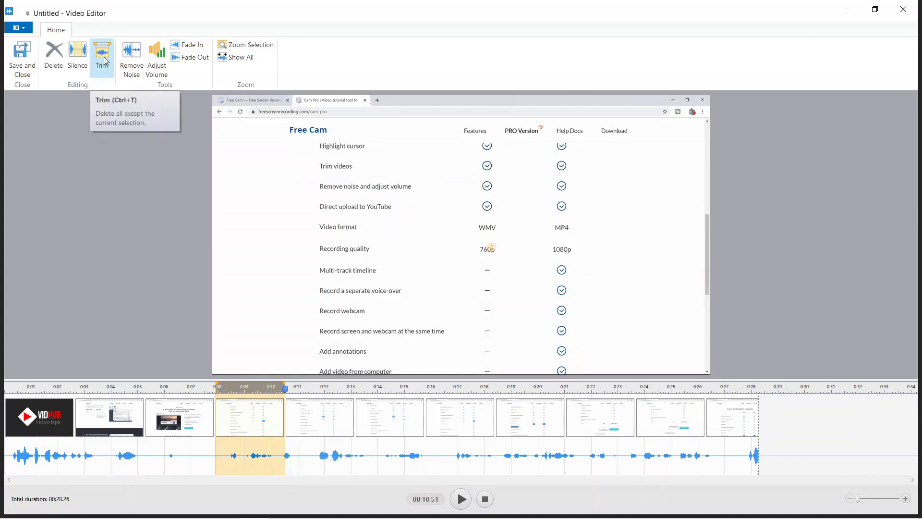
pyautogui.click(105, 60)
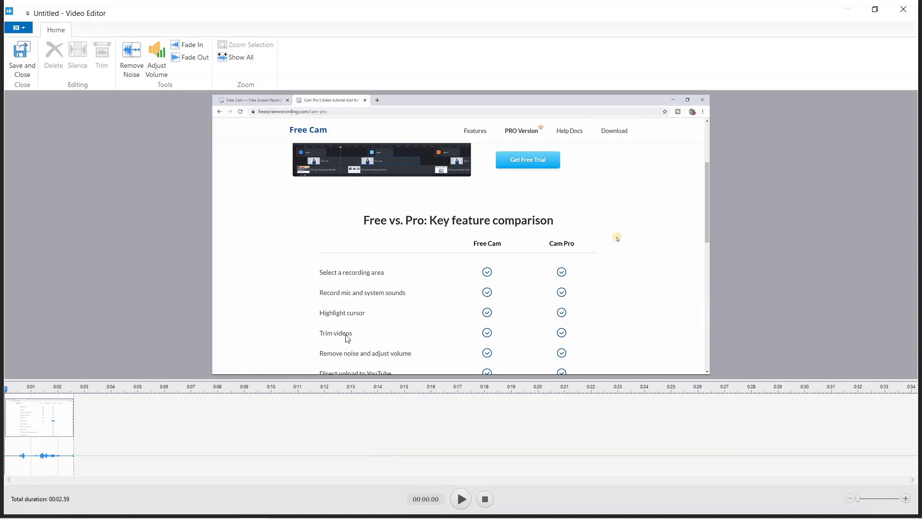
pyautogui.hotkey('ctrl', 'z')
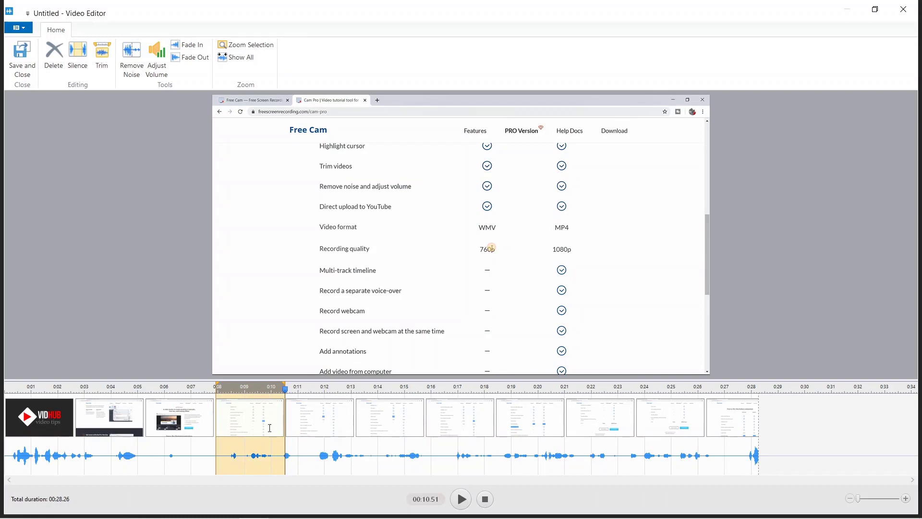
pyautogui.click(270, 427)
# Boost the volume of the 0:09.79–0:15.51 stretch to 185%.
pyautogui.moveTo(286, 423); pyautogui.dragTo(207, 423)
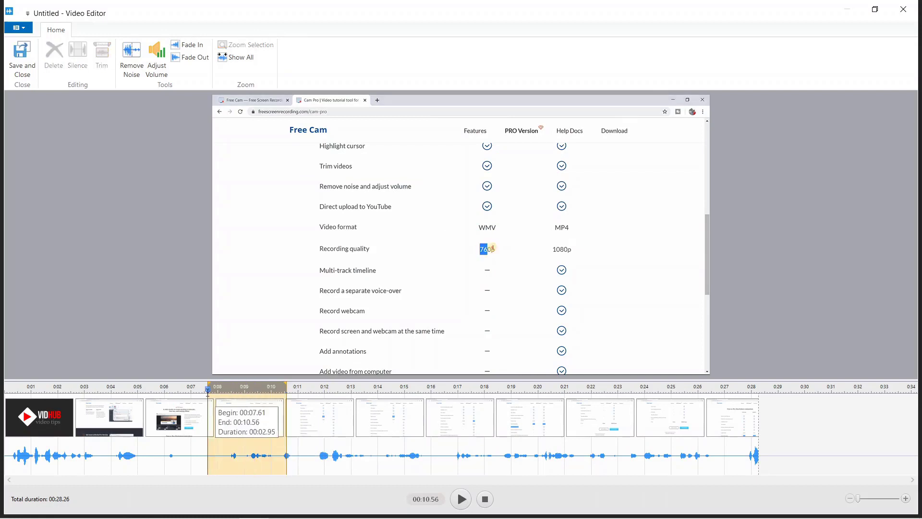
pyautogui.click(321, 419)
pyautogui.moveTo(265, 418); pyautogui.dragTo(423, 446)
pyautogui.click(160, 69)
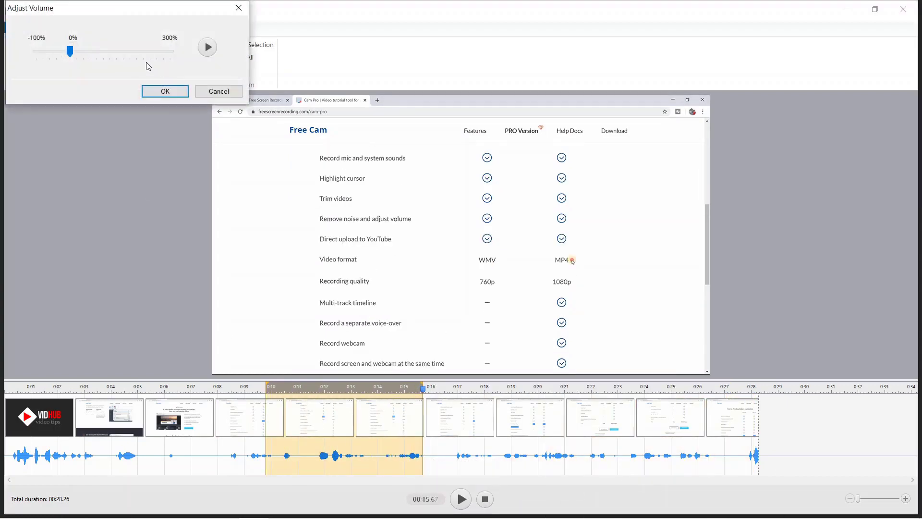
pyautogui.moveTo(75, 51); pyautogui.dragTo(138, 87)
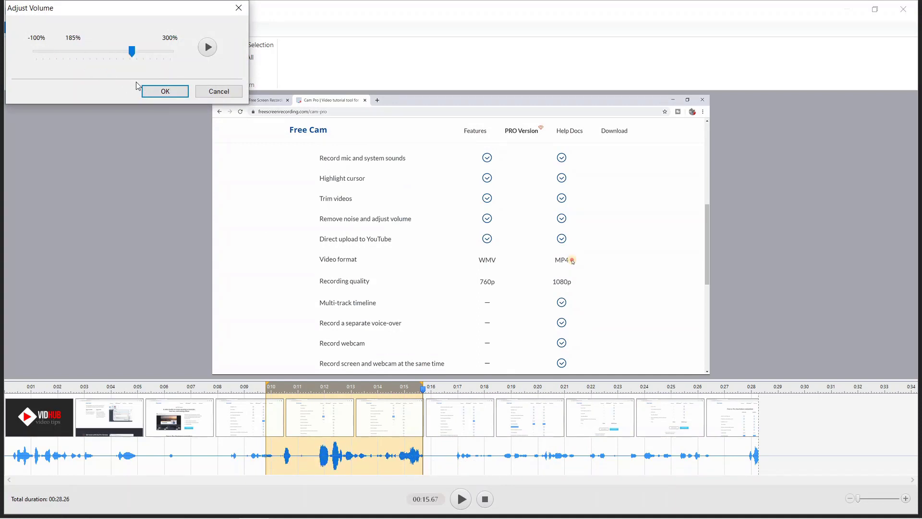
pyautogui.click(178, 91)
pyautogui.click(368, 442)
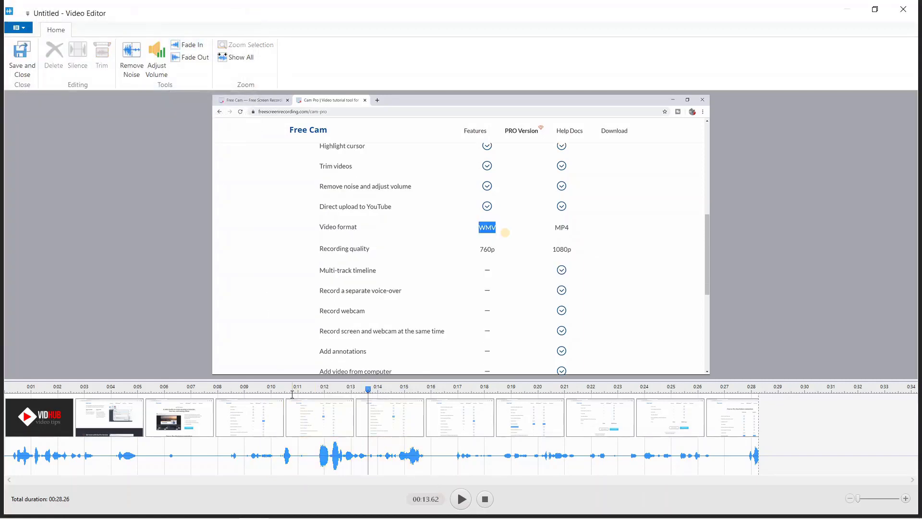
# Save the edits and close the Video Editor.
pyautogui.moveTo(230, 428); pyautogui.dragTo(265, 432)
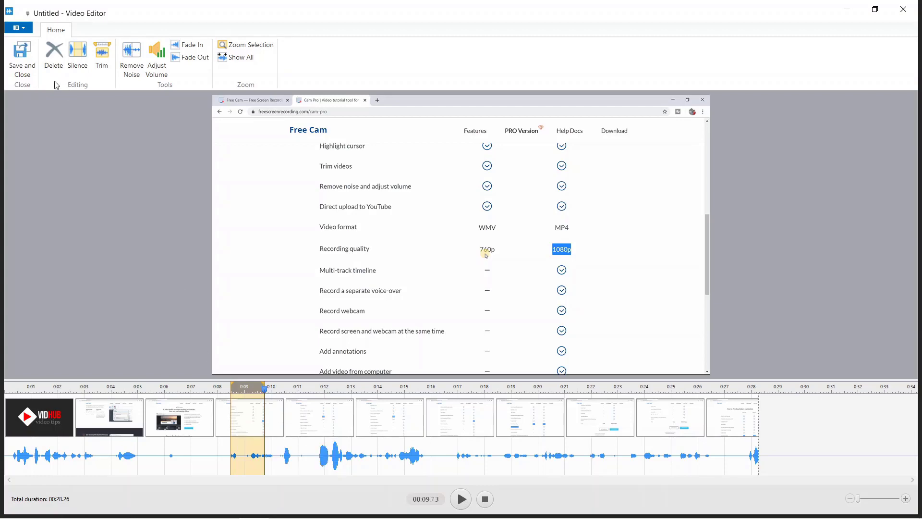
pyautogui.click(29, 70)
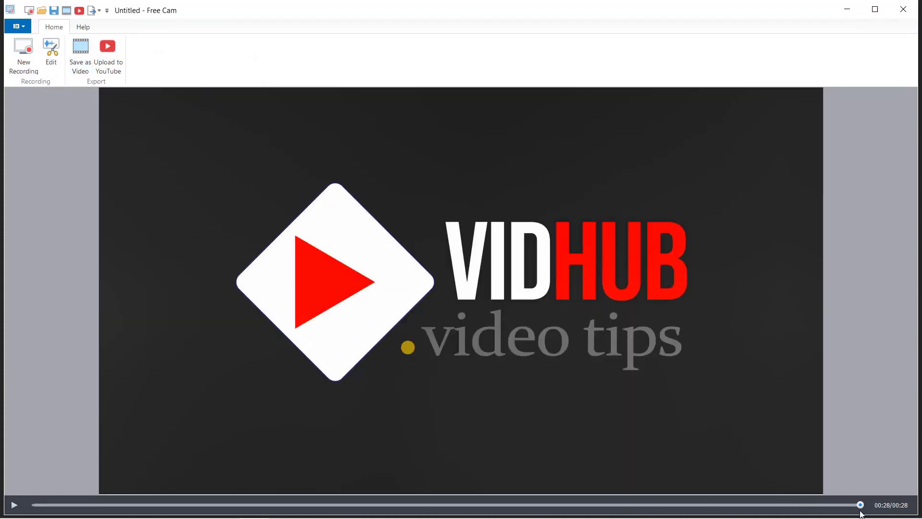
# Rewind the preview to 0:04 and reopen the recording in the video editor.
pyautogui.moveTo(861, 513); pyautogui.dragTo(176, 268)
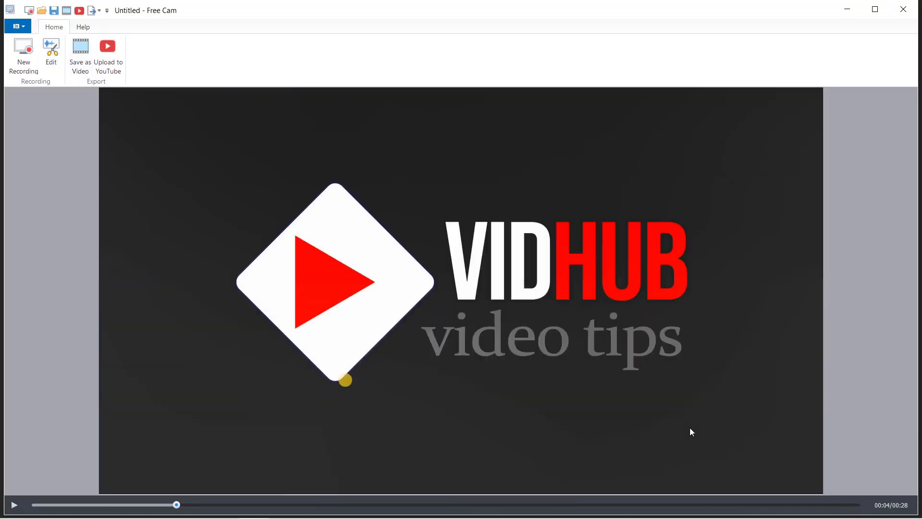
pyautogui.click(51, 51)
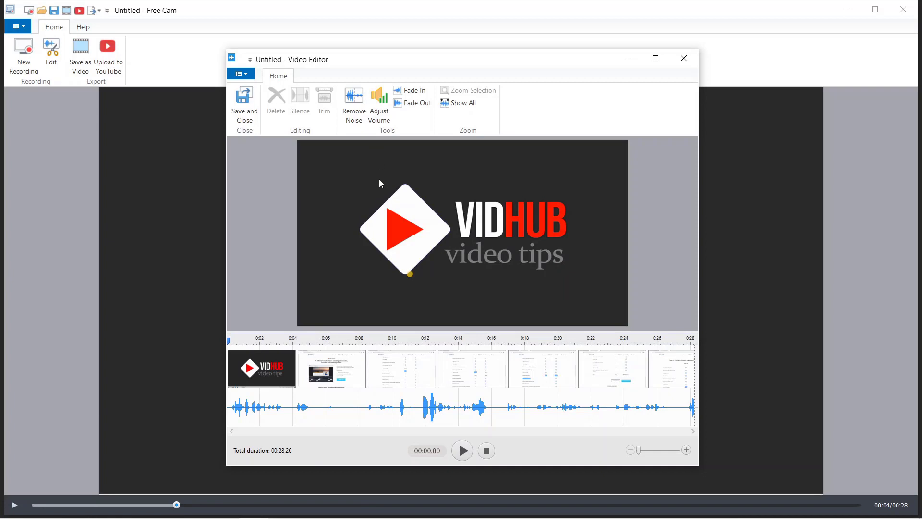
# Export the edited recording as a WMV file to D:\rean\Video under the default name.
pyautogui.click(246, 74)
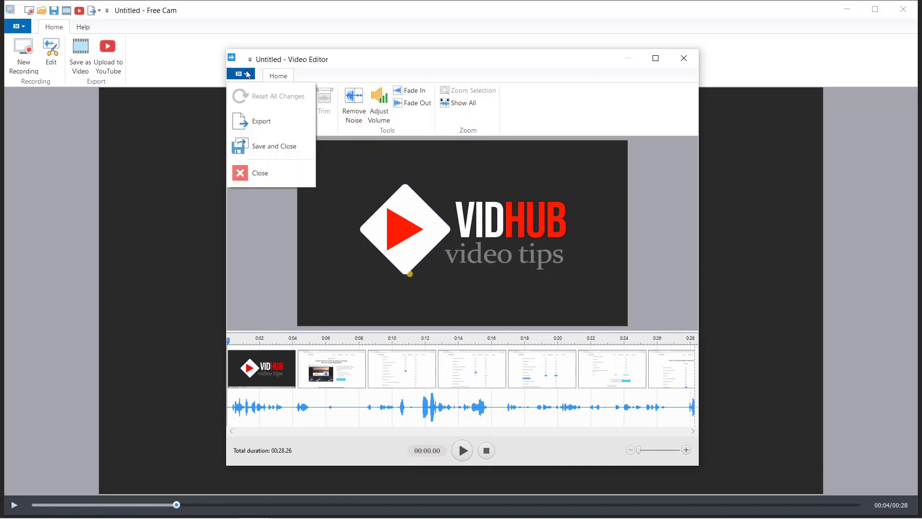
pyautogui.click(277, 125)
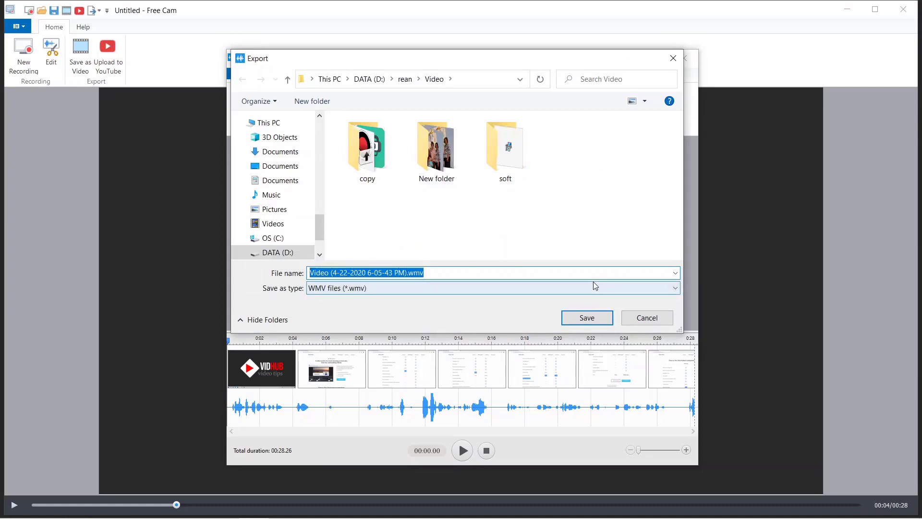
pyautogui.doubleClick(416, 272)
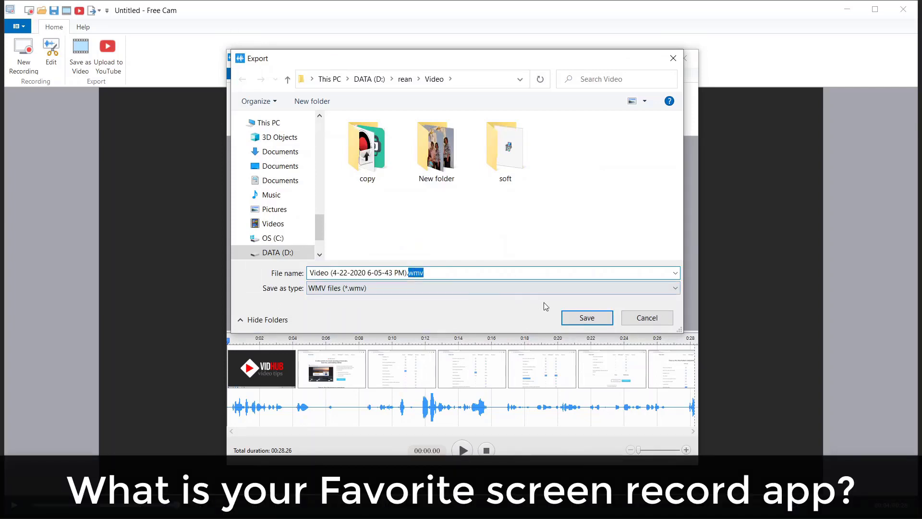
pyautogui.click(589, 319)
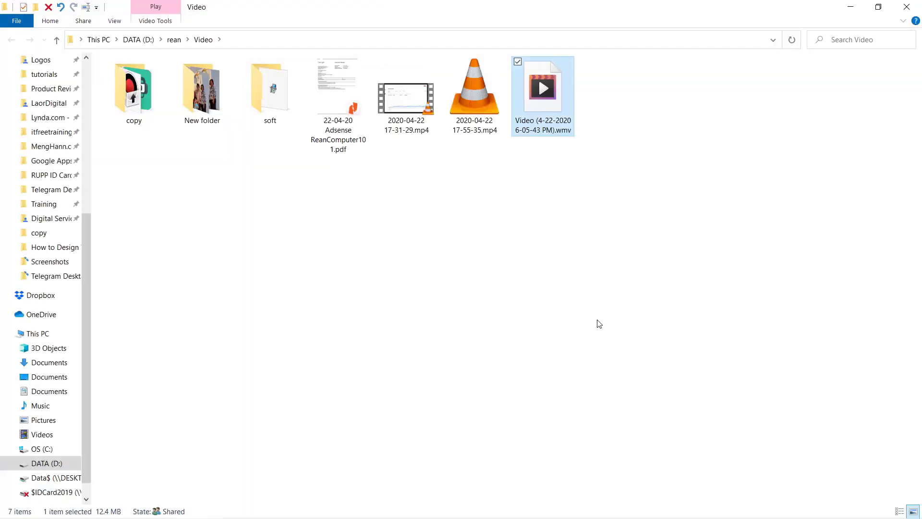
# Play the exported WMV in VLC media player, jump to about 0:06, and right-click the file.
pyautogui.doubleClick(555, 117)
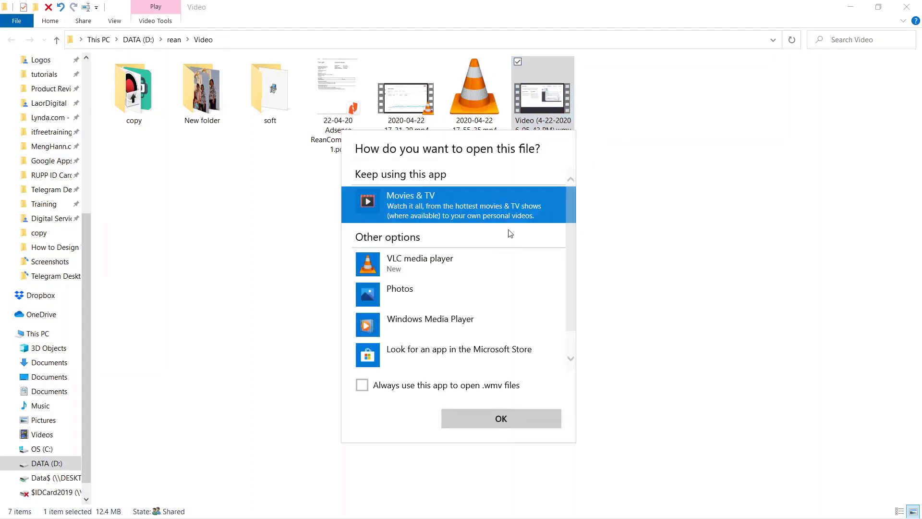
pyautogui.click(411, 269)
pyautogui.click(494, 420)
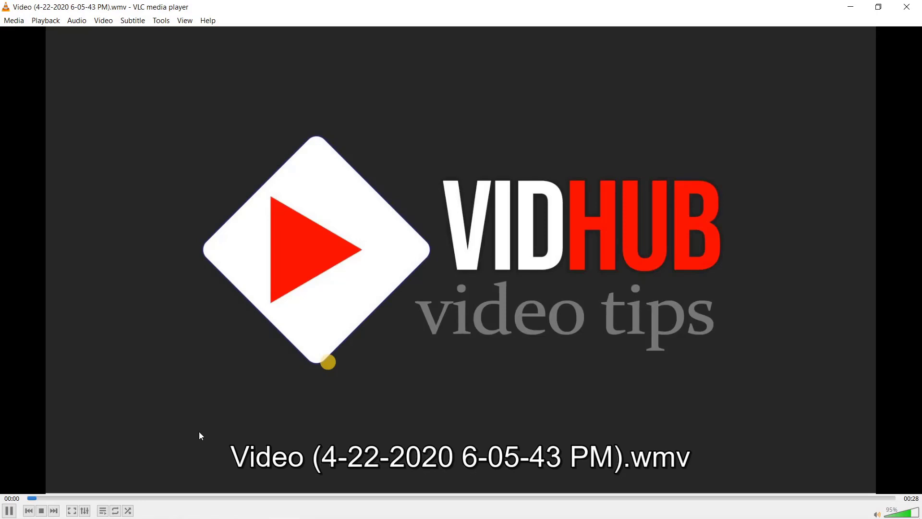
pyautogui.click(202, 498)
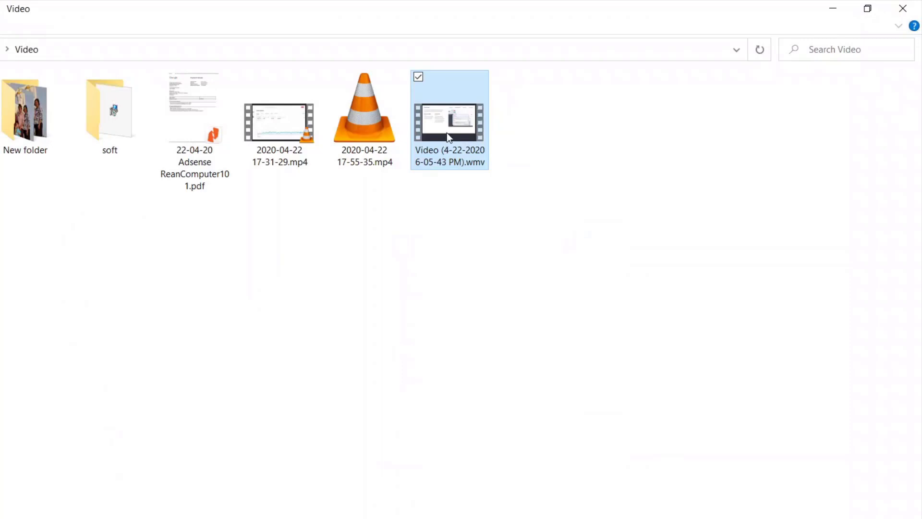
pyautogui.rightClick(448, 129)
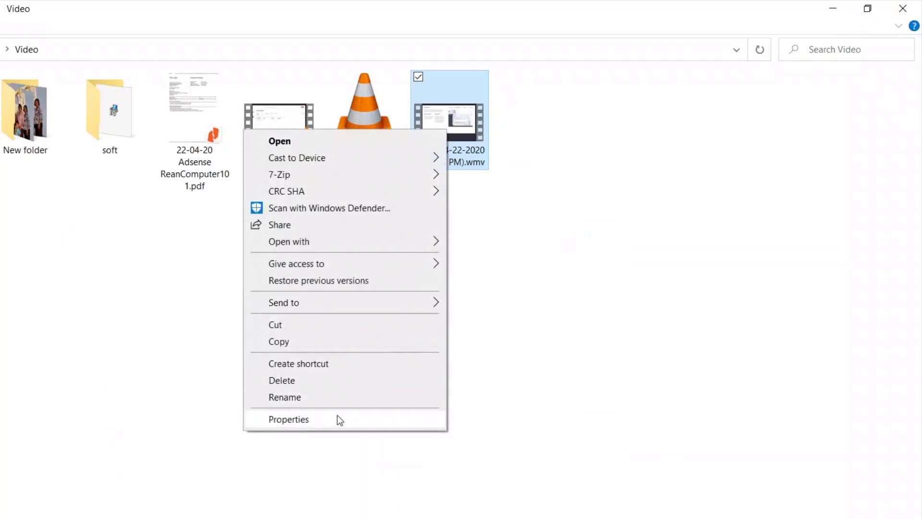
# Check the WMV's Properties details: 12.4 MB, 00:00:28, 1920 x 1080 at 15 frames/second.
pyautogui.click(338, 418)
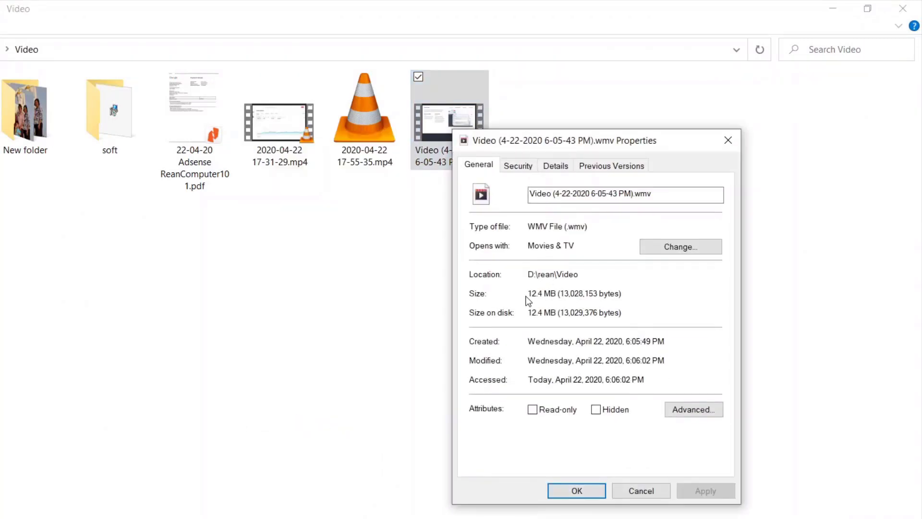
pyautogui.click(556, 168)
pyautogui.click(565, 313)
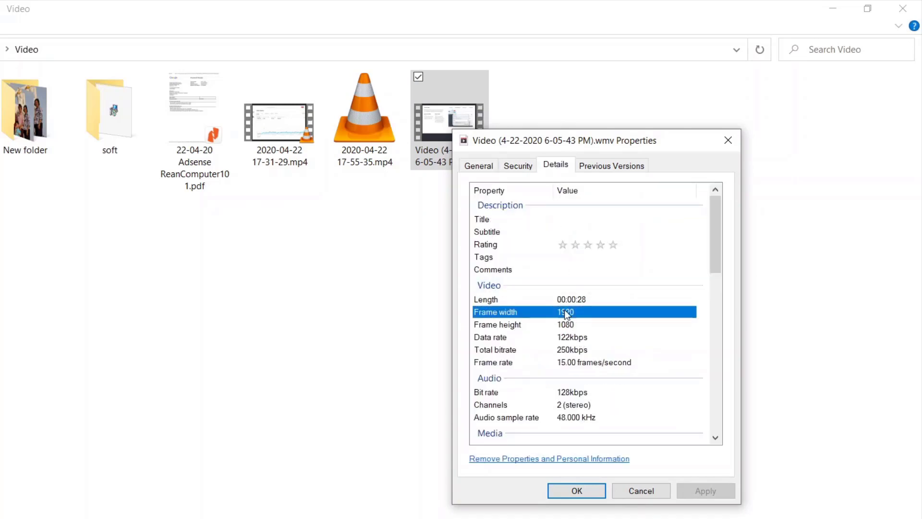